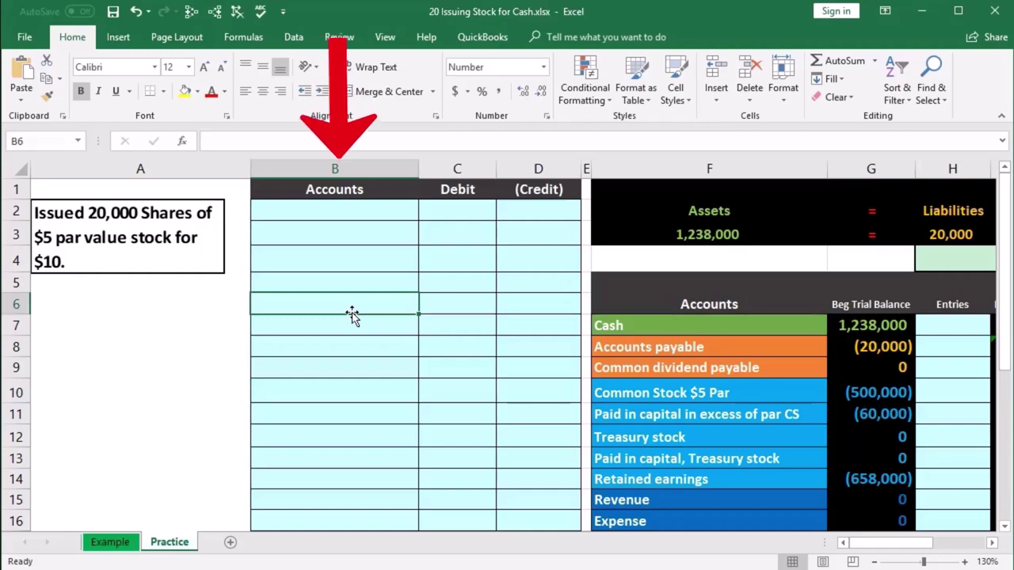
# - Examine the worksheet's accounting equation and the beginning balance, entries and ending balance columns of the trial balance
pyautogui.click(992, 543)
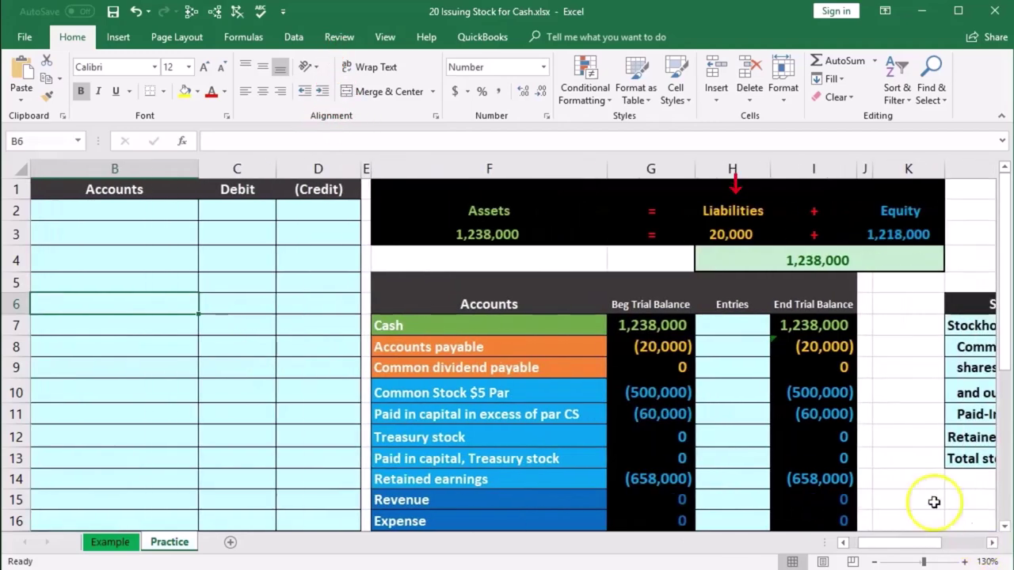
pyautogui.click(739, 357)
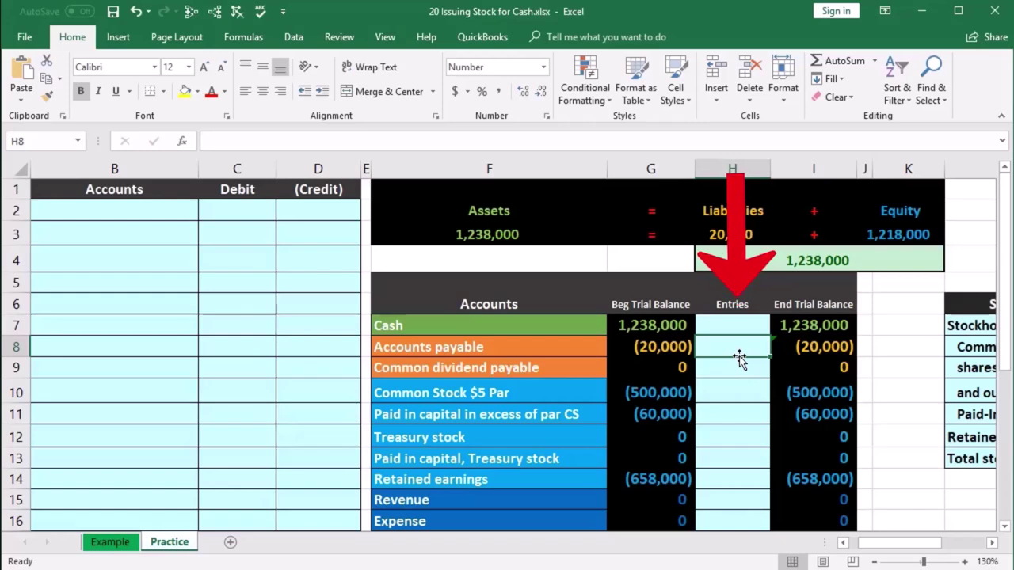
pyautogui.click(659, 299)
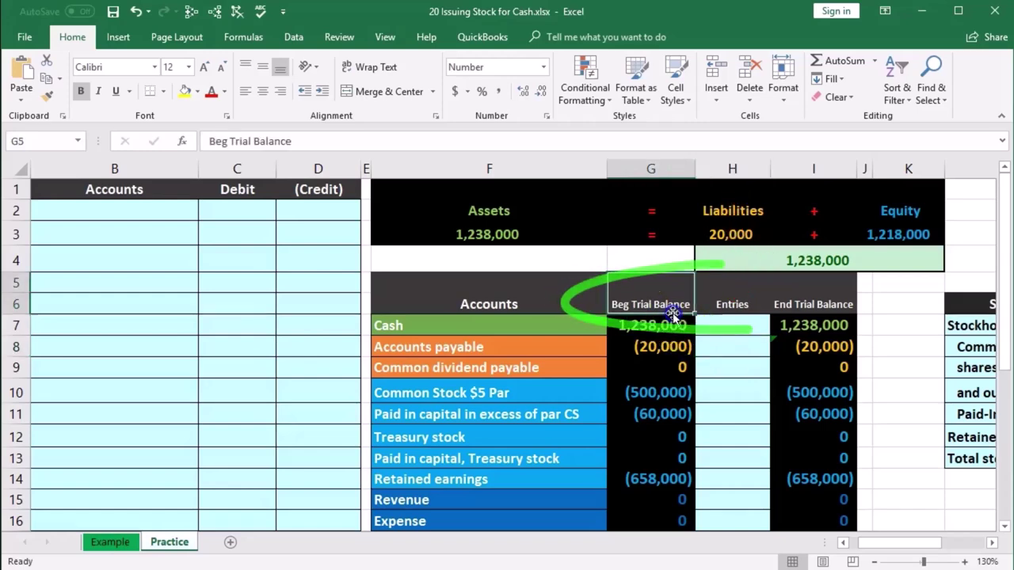
pyautogui.click(783, 309)
pyautogui.scroll(-1, 762, 349)
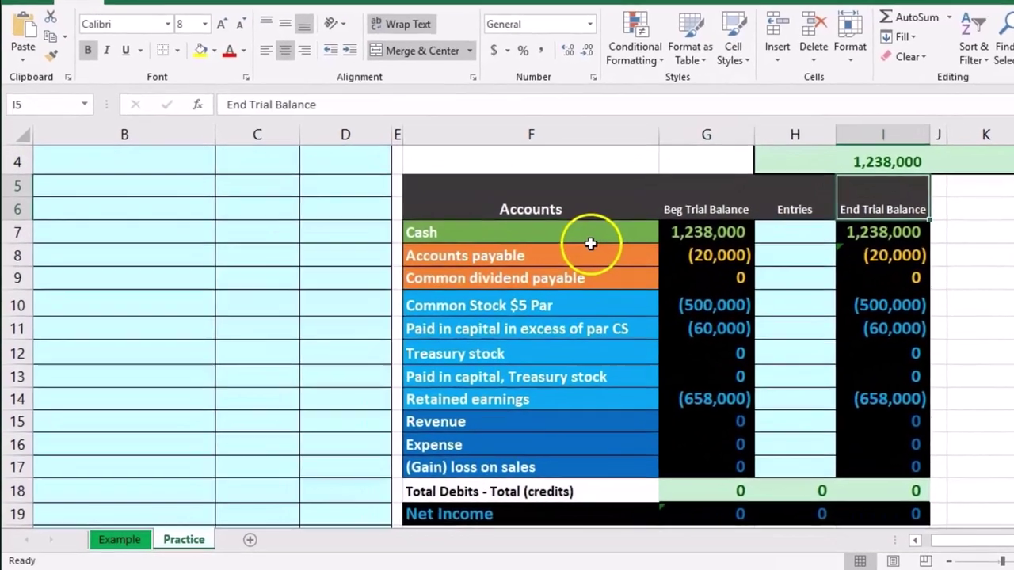
# - Review the trial balance accounts by group: cash, liabilities, equity accounts including common stock and retained earnings, and the income accounts
pyautogui.click(541, 268)
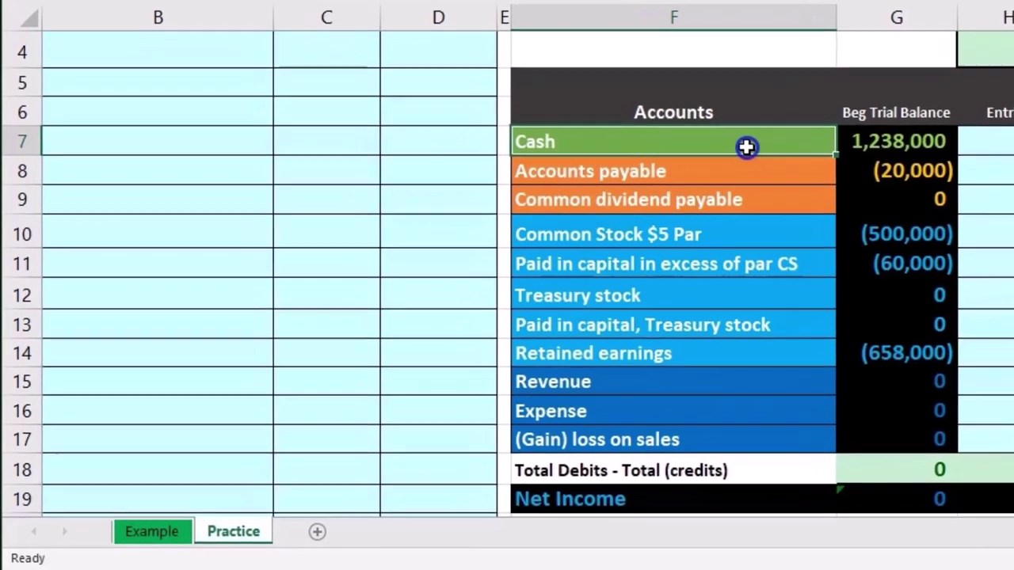
pyautogui.moveTo(750, 145); pyautogui.dragTo(734, 434)
pyautogui.moveTo(716, 169); pyautogui.dragTo(711, 193)
pyautogui.moveTo(704, 230); pyautogui.dragTo(711, 346)
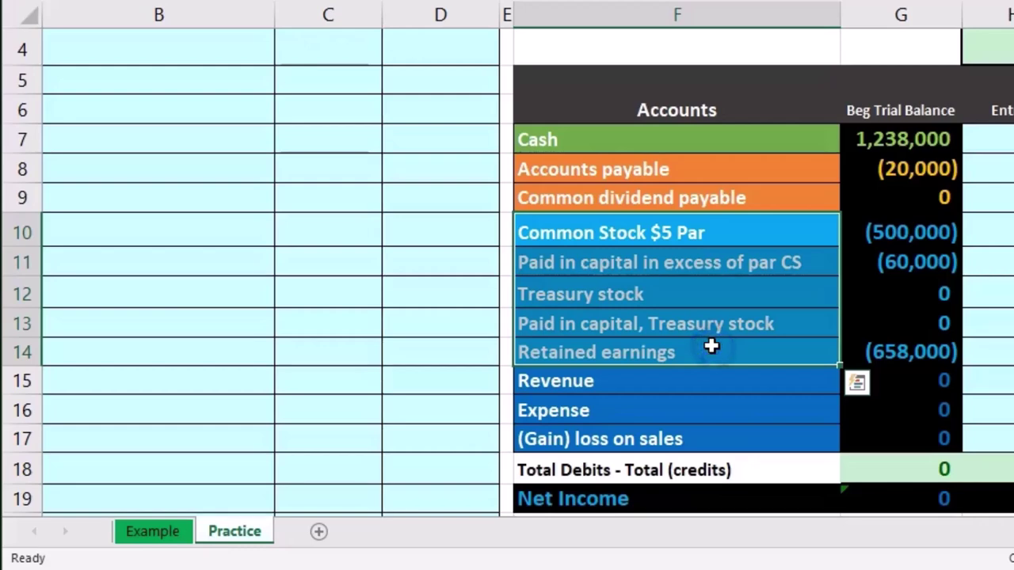
pyautogui.click(710, 380)
pyautogui.moveTo(710, 387); pyautogui.dragTo(707, 426)
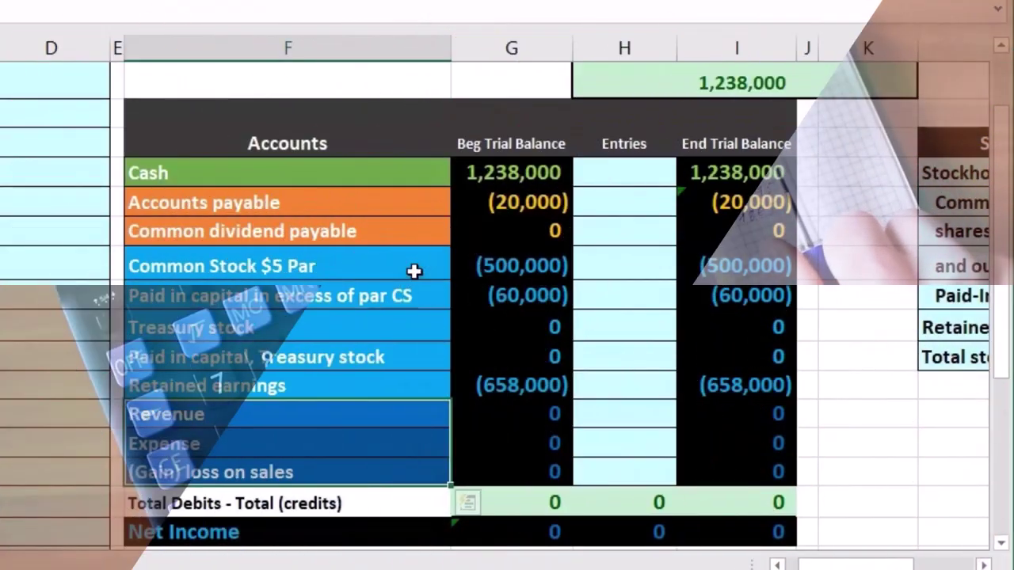
pyautogui.moveTo(413, 269); pyautogui.dragTo(404, 379)
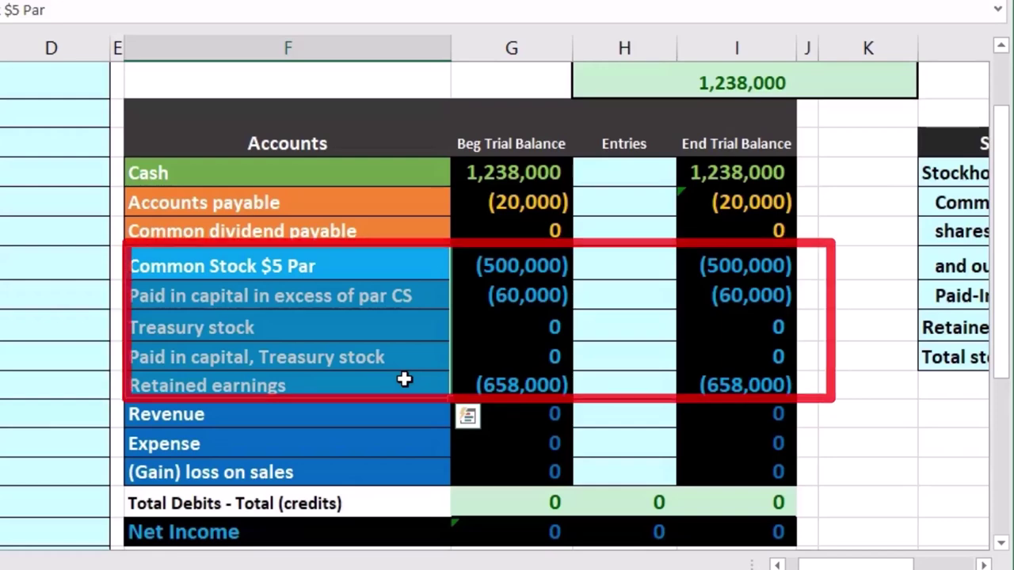
pyautogui.moveTo(373, 295)
pyautogui.mouseDown()
pyautogui.moveTo(373, 269)
pyautogui.moveTo(373, 290)
pyautogui.mouseUp()
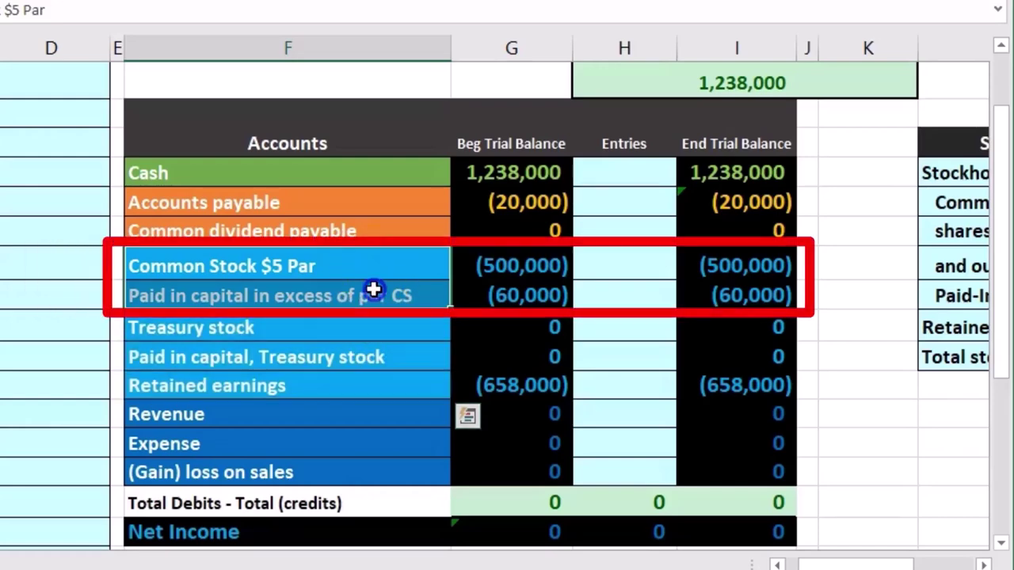
pyautogui.click(369, 380)
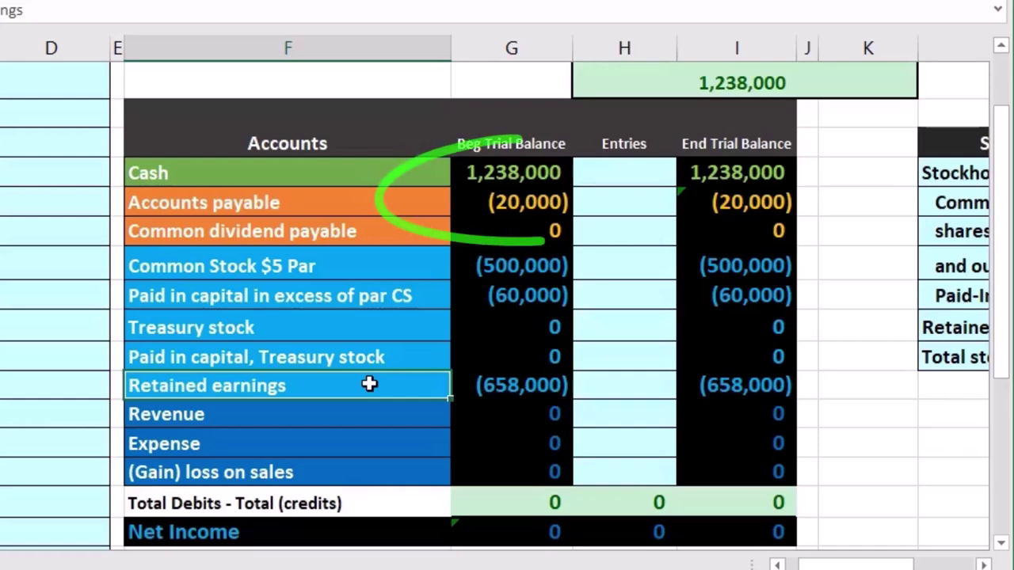
# - Compare the beginning trial balance amounts of Cash and Accounts payable to see how debits and credits are shown
pyautogui.click(492, 172)
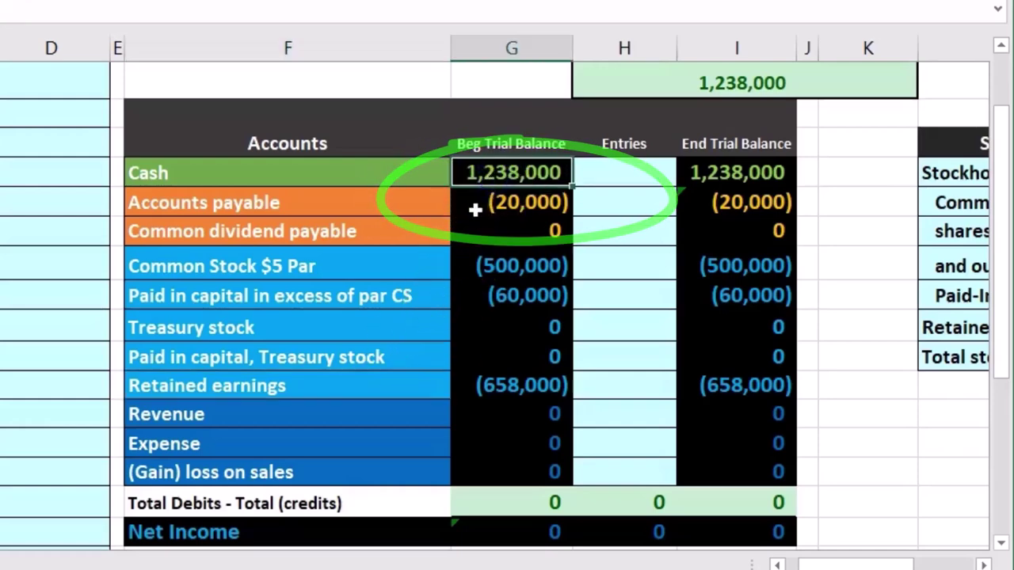
pyautogui.click(475, 209)
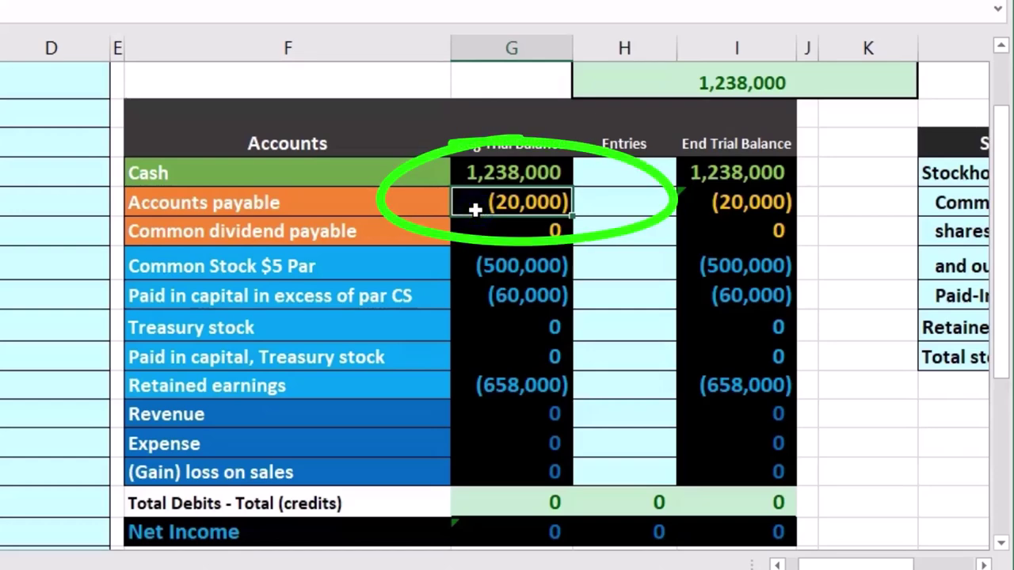
pyautogui.click(474, 173)
pyautogui.click(464, 198)
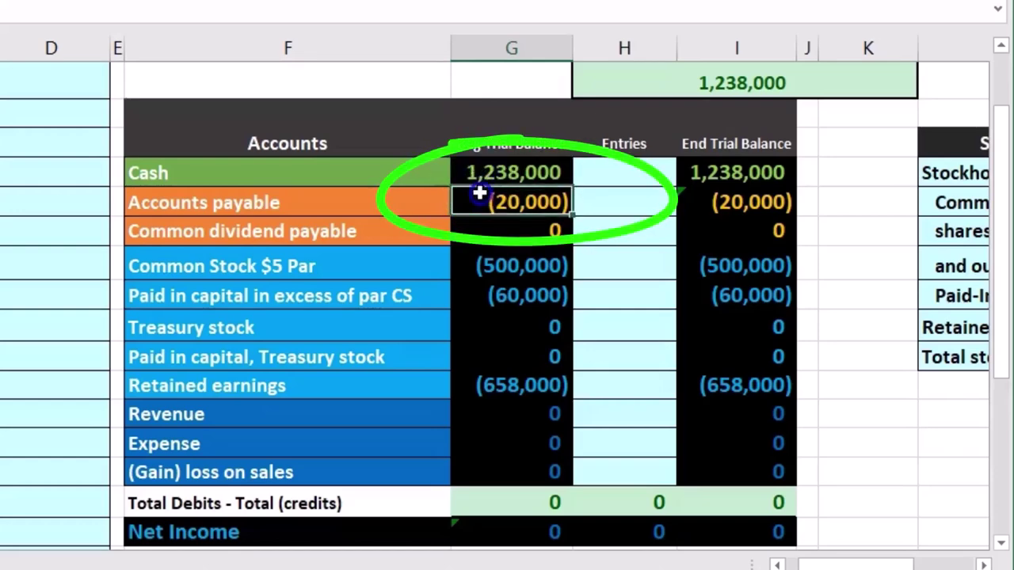
# - Inspect the formulas behind the beginning trial balance's Total Debits - Total (credits) and Net Income cells
pyautogui.click(514, 500)
pyautogui.hotkey('alt', '=')
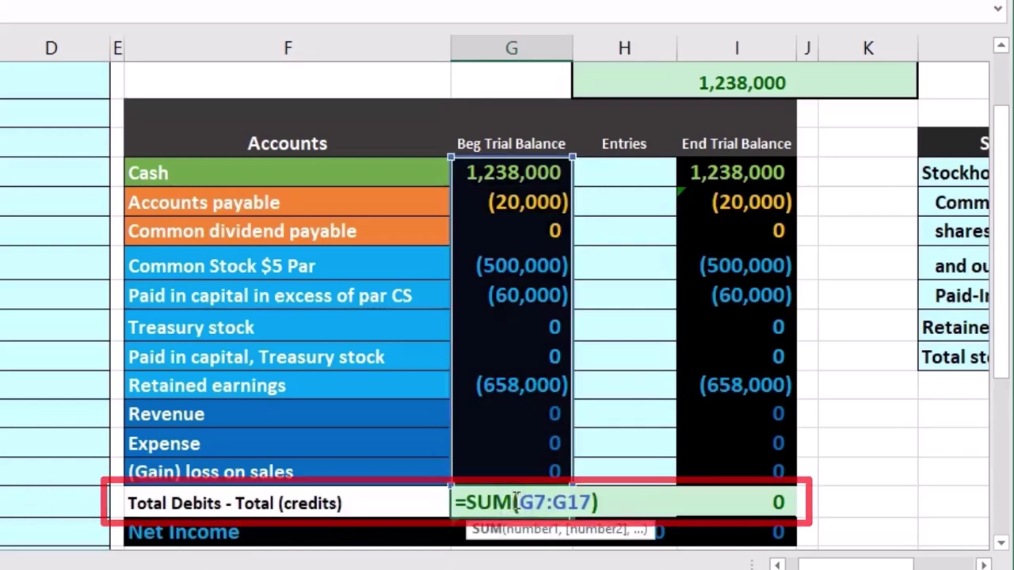
pyautogui.press('Return')
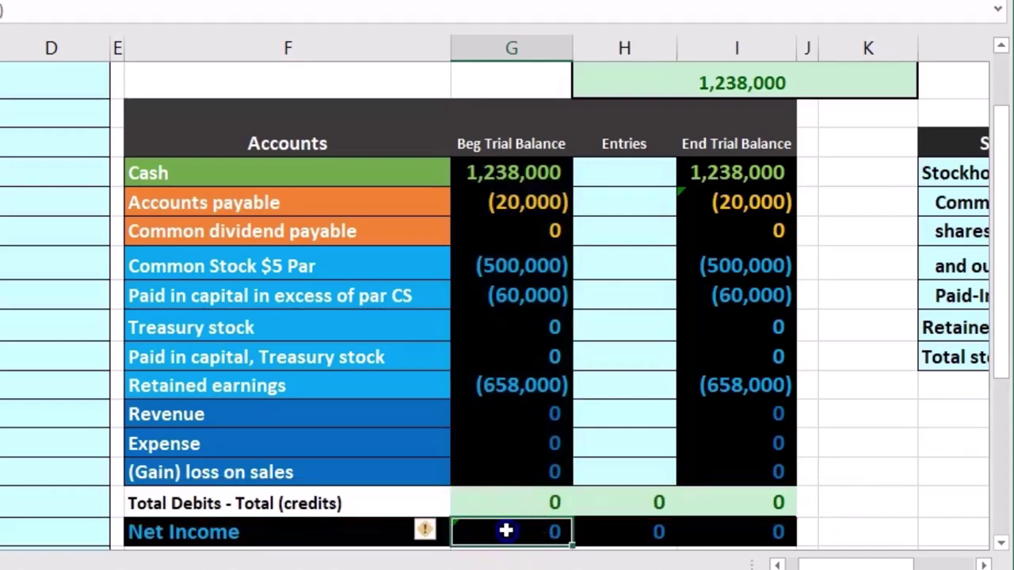
pyautogui.hotkey('alt', '=')
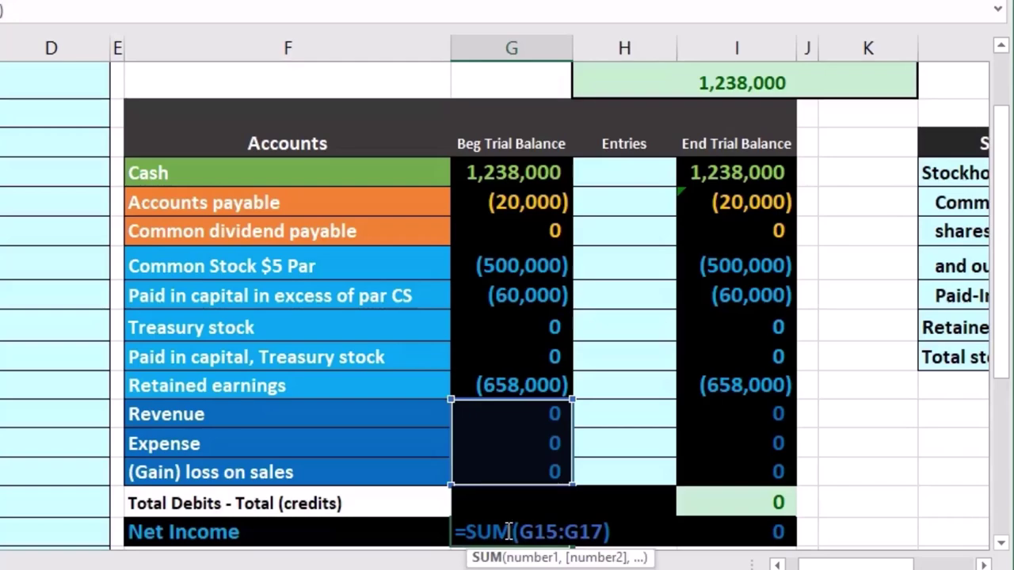
pyautogui.press('Return')
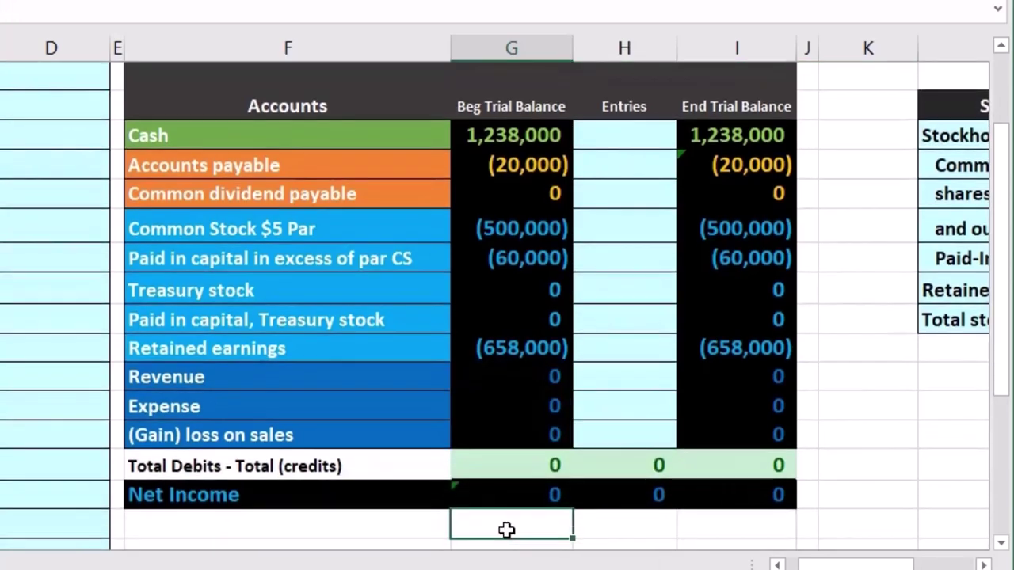
pyautogui.moveTo(868, 559); pyautogui.dragTo(837, 559)
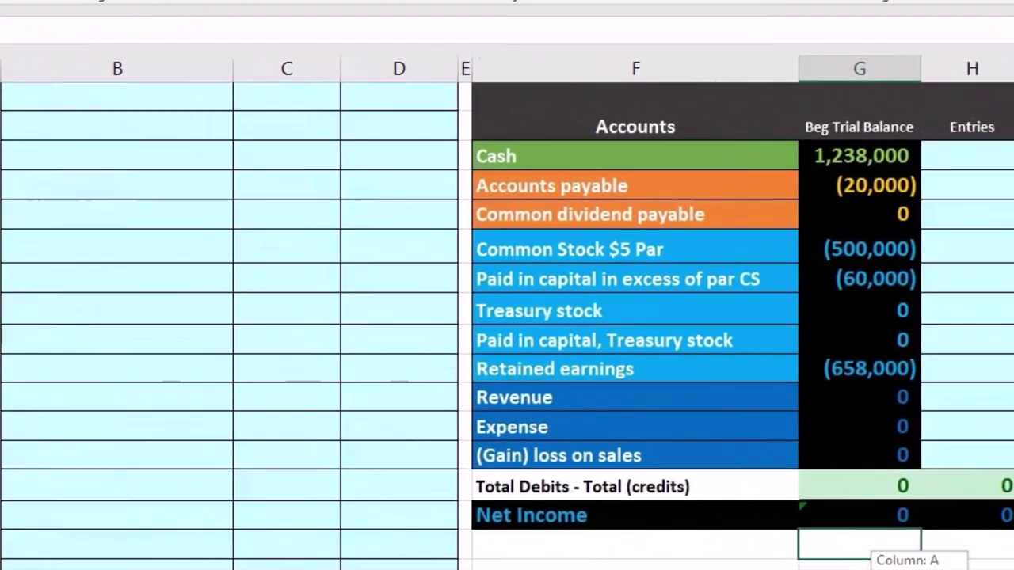
# - Copy the Cash account name from the trial balance into the first journal entry row, cell B2, pasting values only
pyautogui.scroll(3, 373, 565)
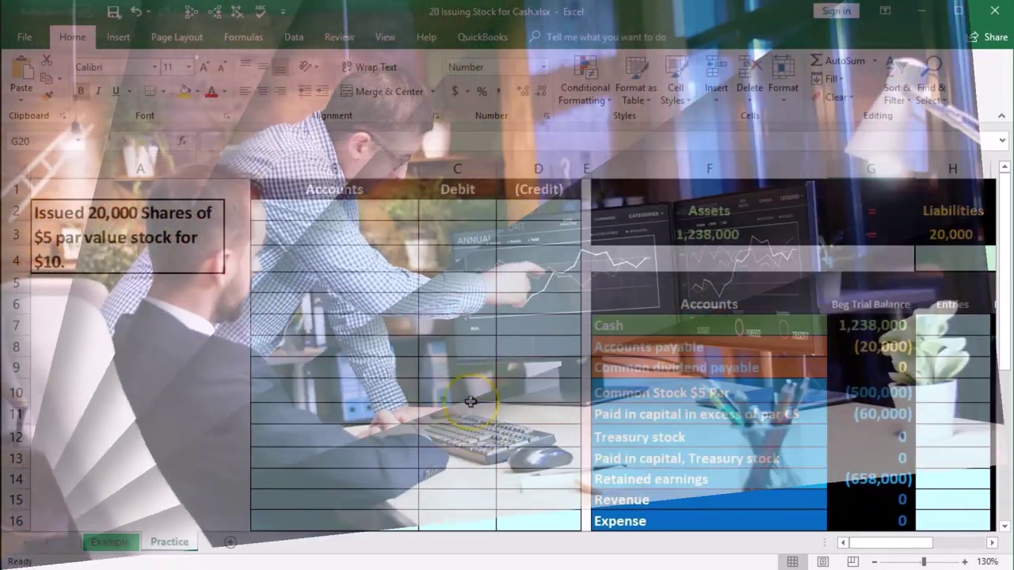
pyautogui.click(470, 401)
pyautogui.scroll(-1, 470, 402)
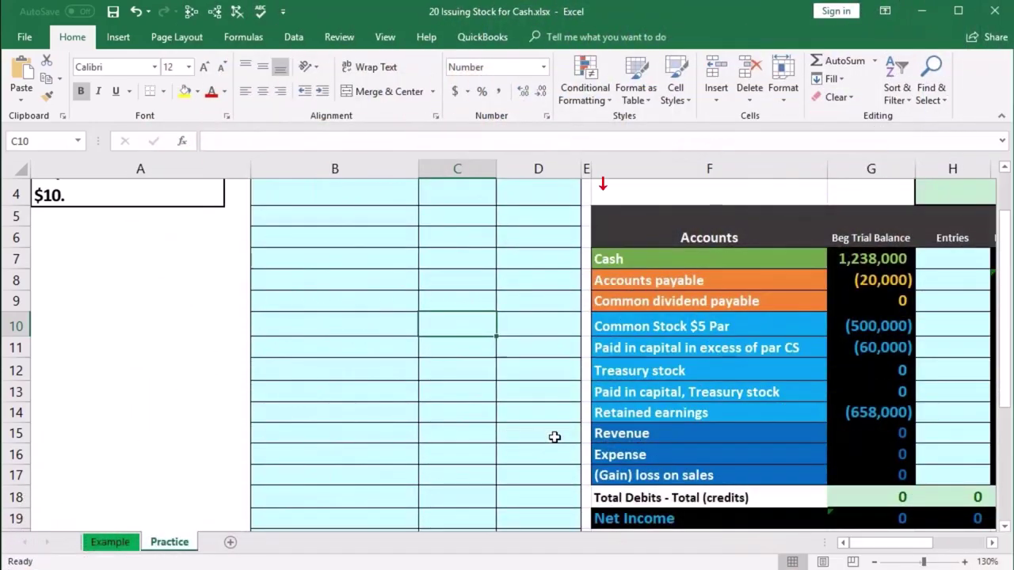
pyautogui.scroll(1, 554, 437)
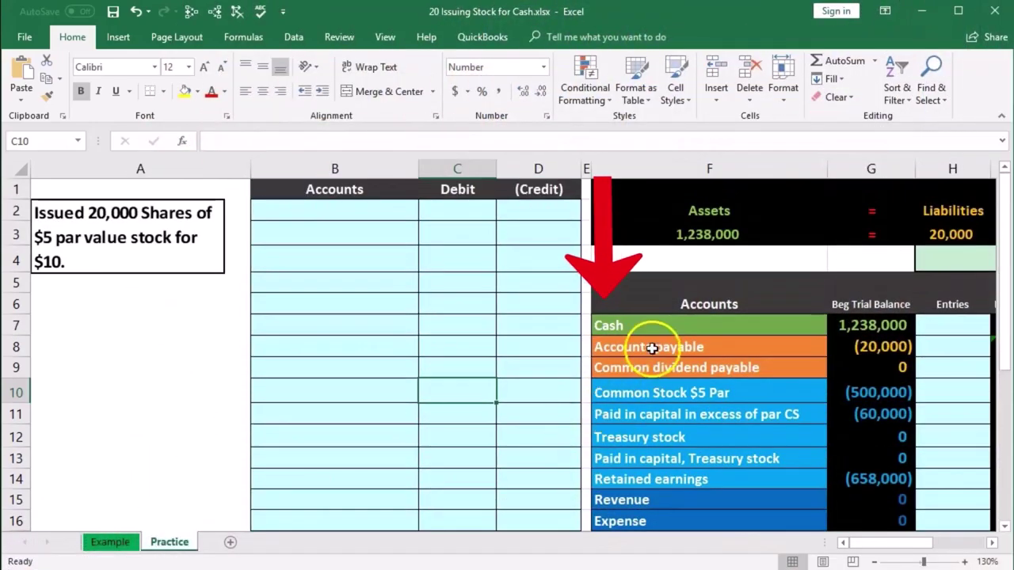
pyautogui.click(774, 325)
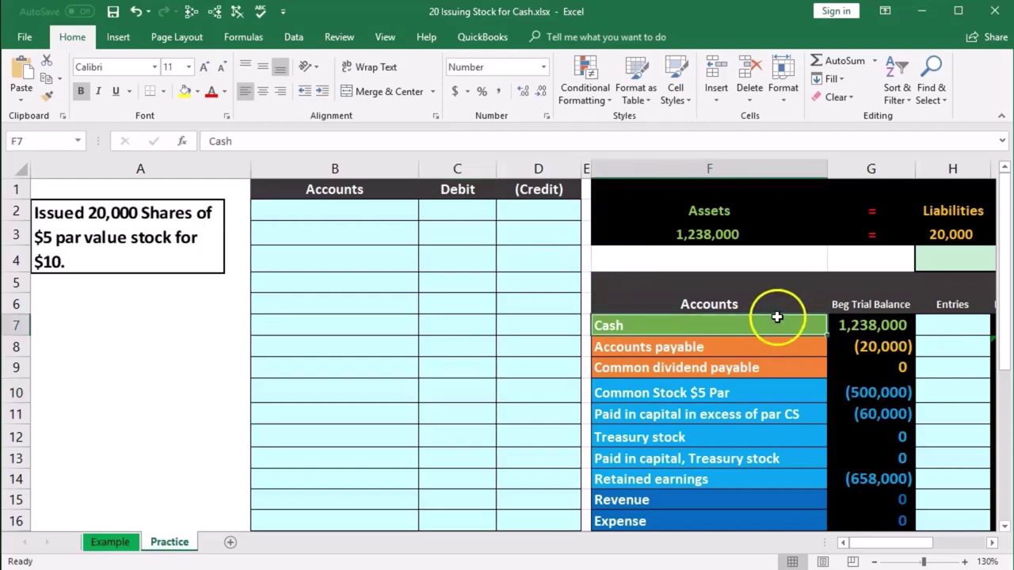
pyautogui.rightClick(767, 324)
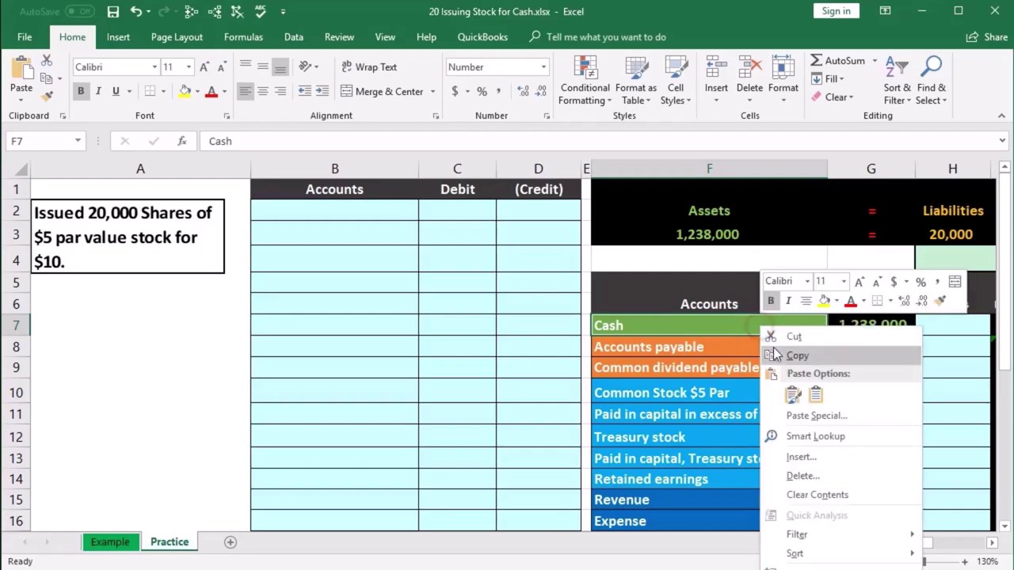
pyautogui.click(774, 351)
pyautogui.click(336, 206)
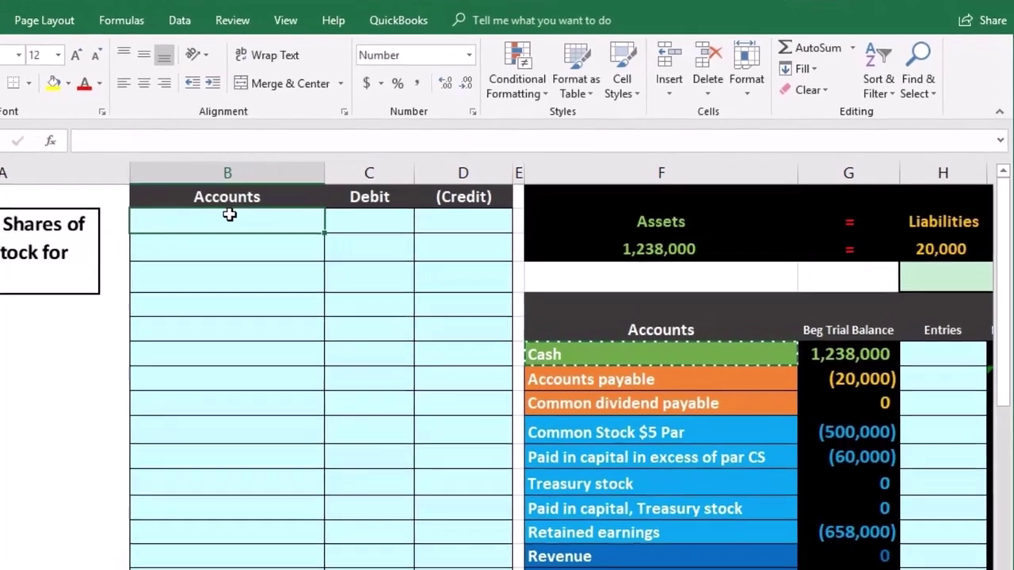
pyautogui.rightClick(285, 212)
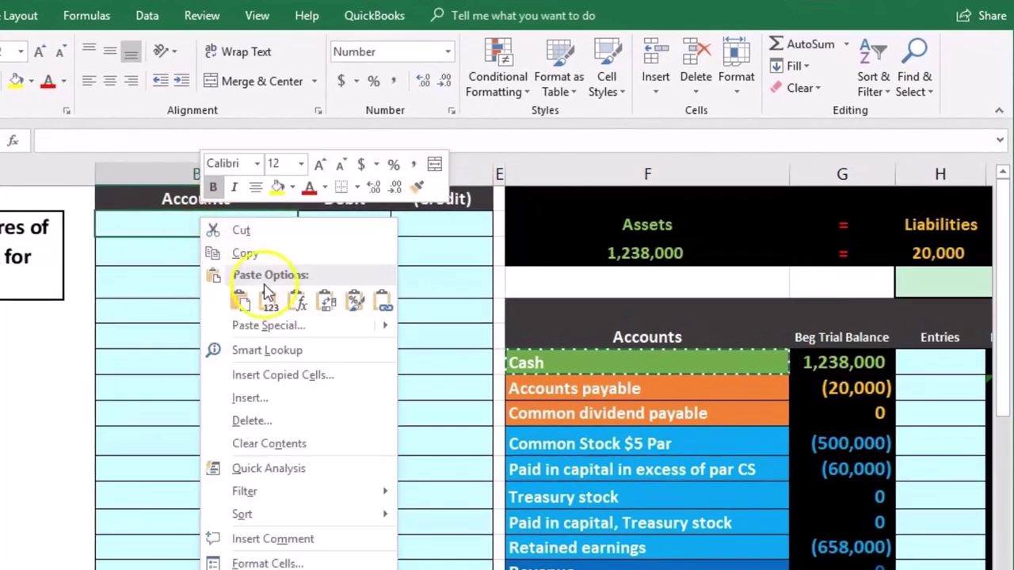
pyautogui.click(268, 300)
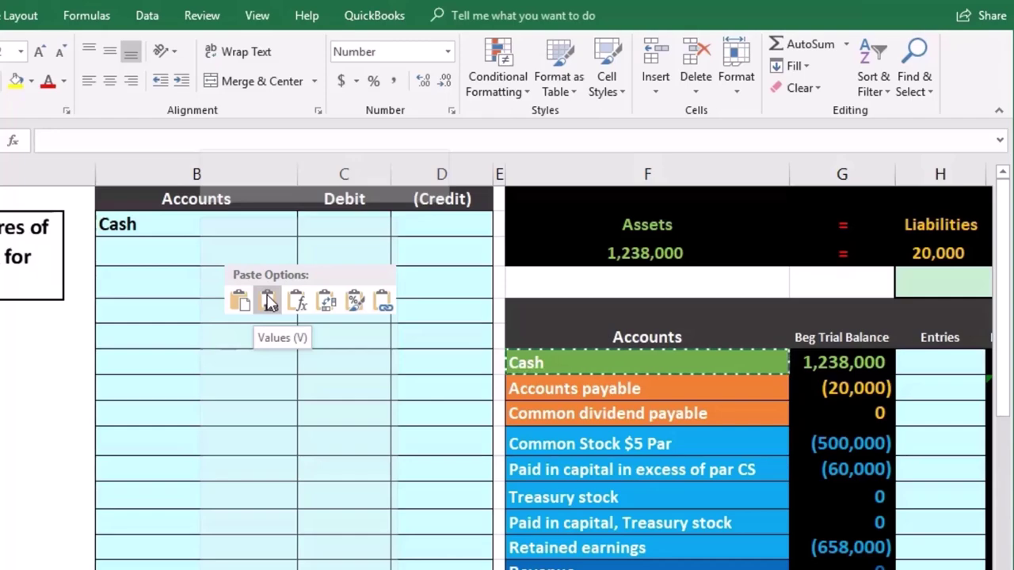
pyautogui.click(268, 299)
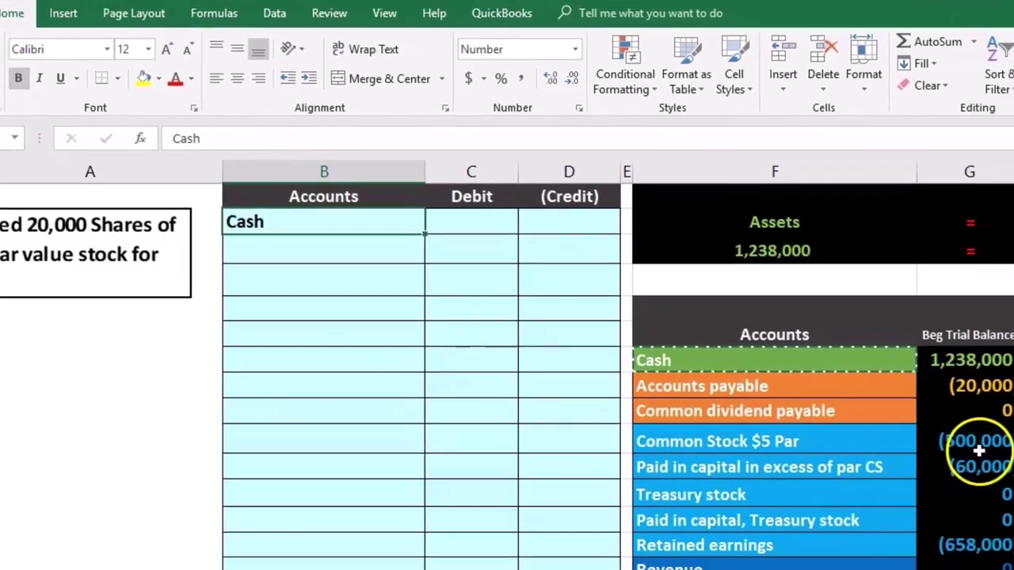
# - Switch to Calculator, multiply 20,000 shares by the $10 issue price, and close the calculator
pyautogui.click(1013, 476)
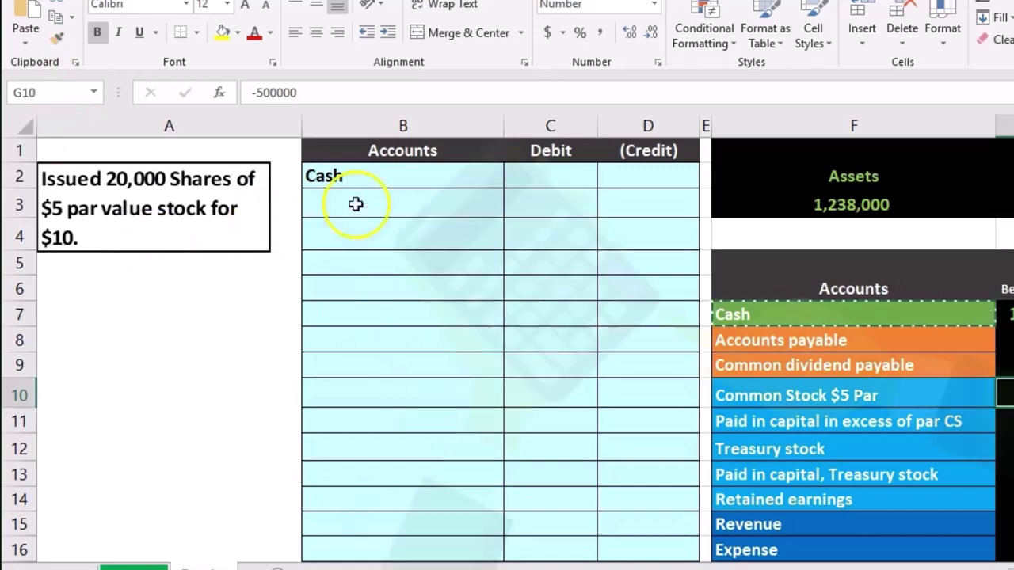
pyautogui.click(537, 179)
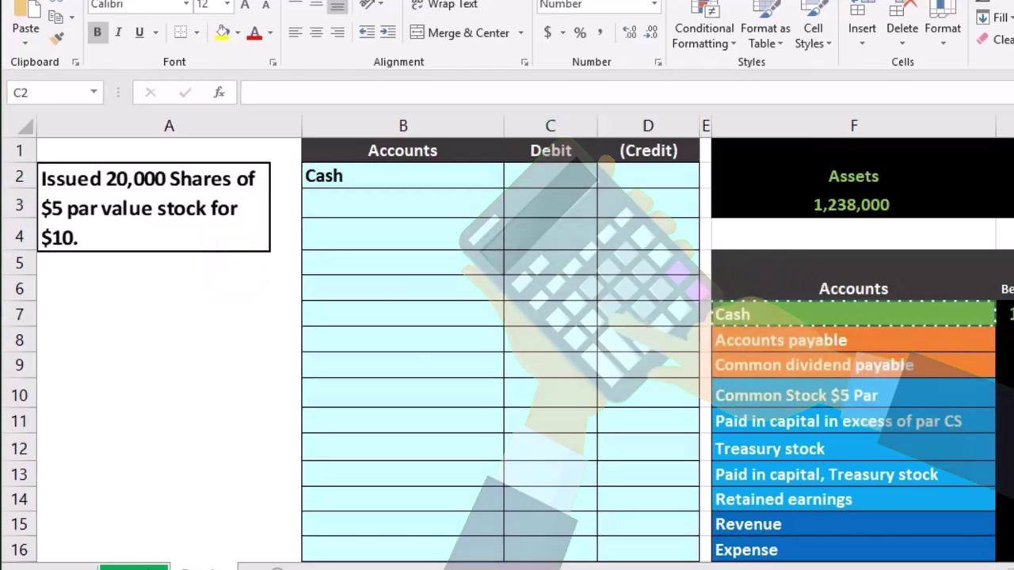
pyautogui.click(983, 380)
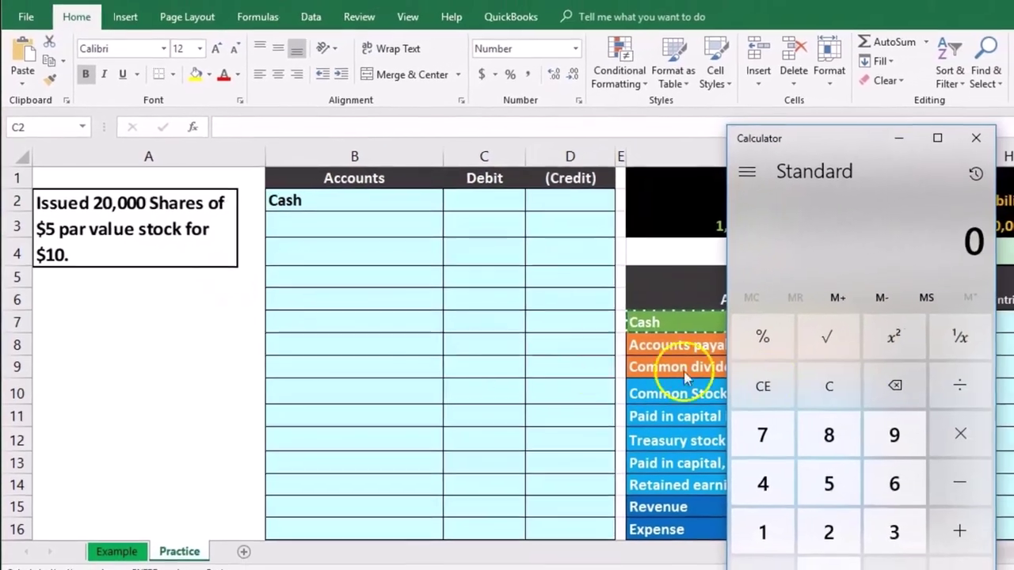
pyautogui.write('20000')
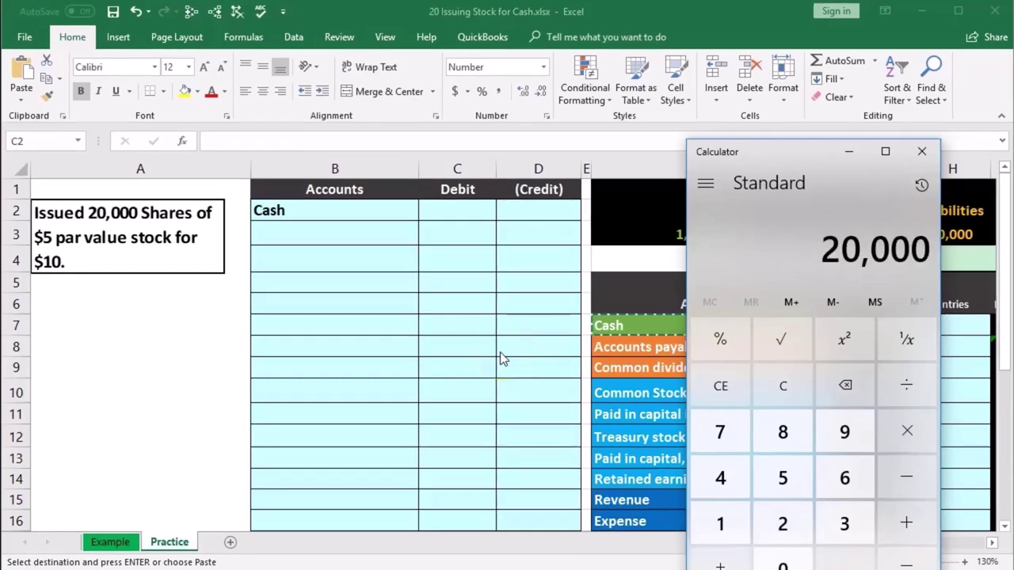
pyautogui.write(' × 10')
pyautogui.press('Return')
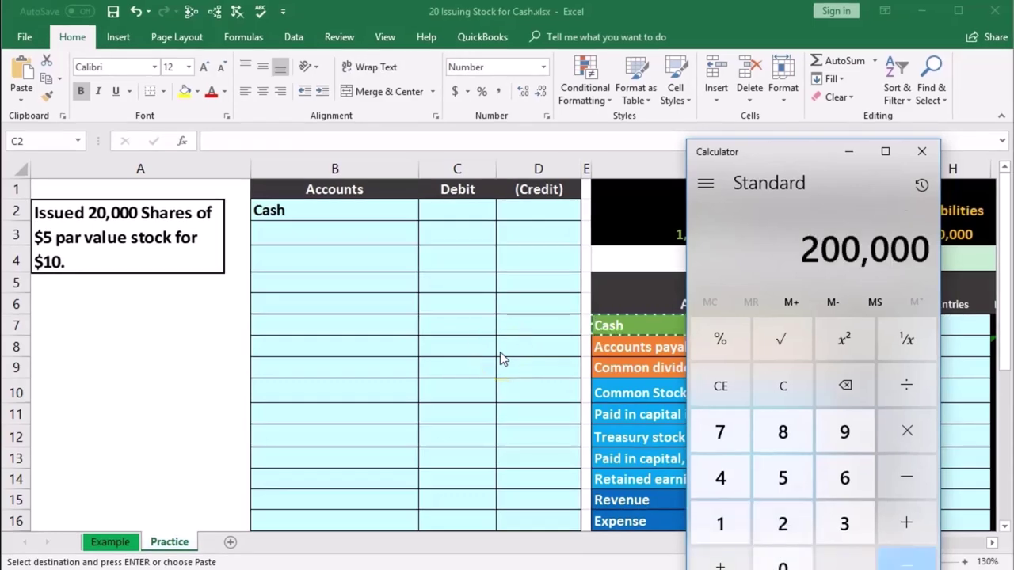
pyautogui.click(491, 330)
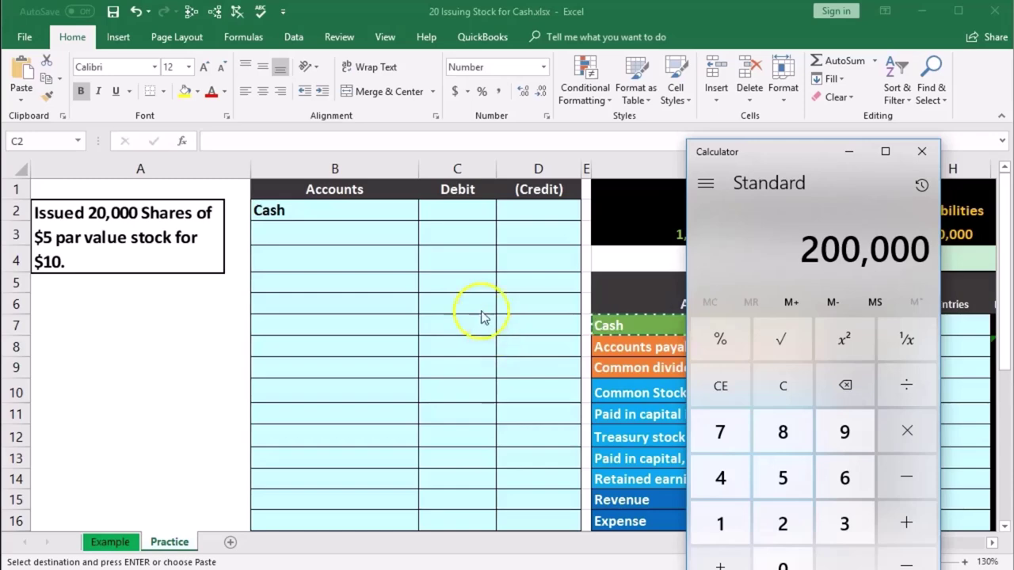
pyautogui.click(921, 150)
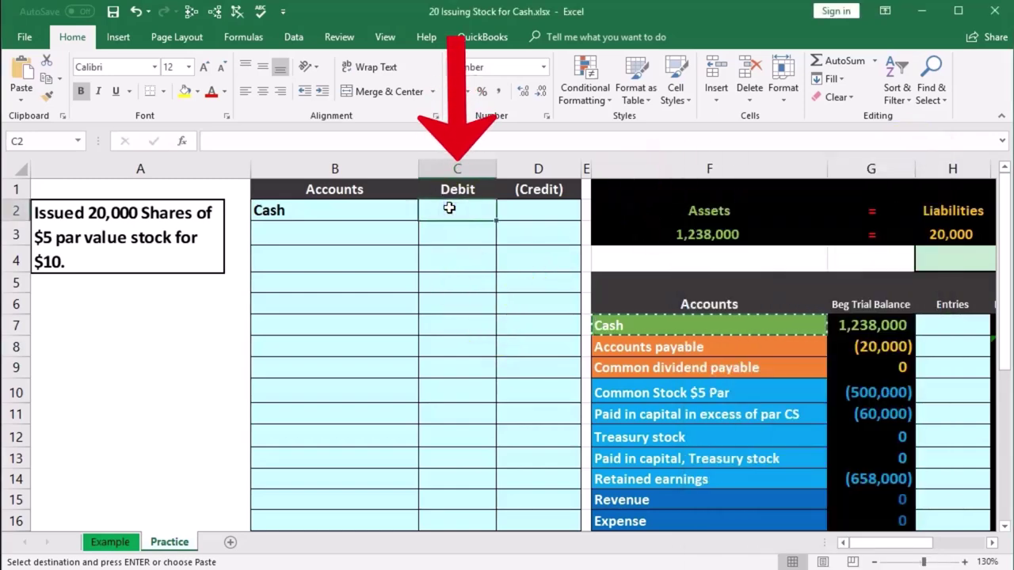
# - Enter the Cash debit in cell C2 as the formula =20000*10
pyautogui.write('=20000*10')
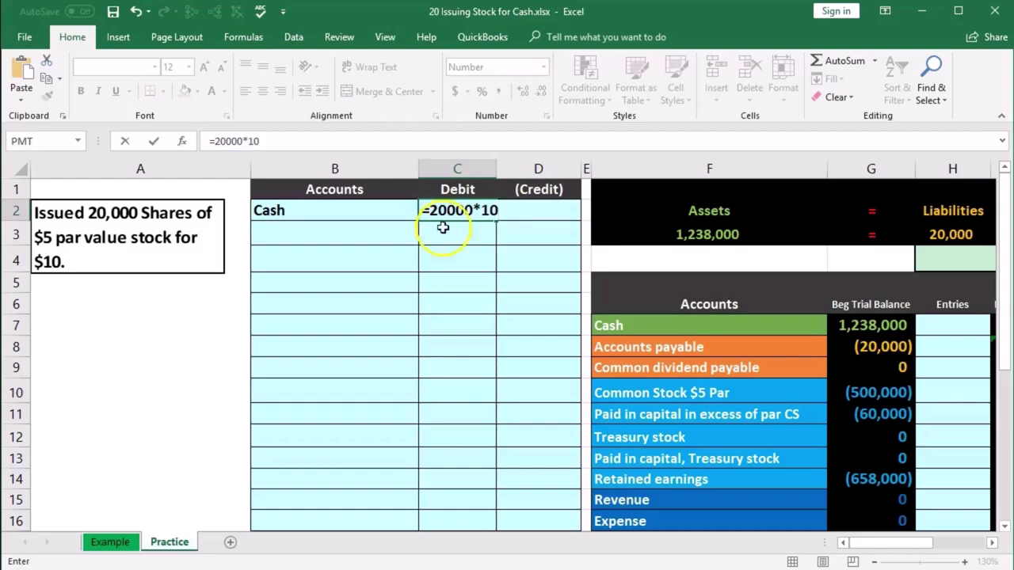
pyautogui.press('Return')
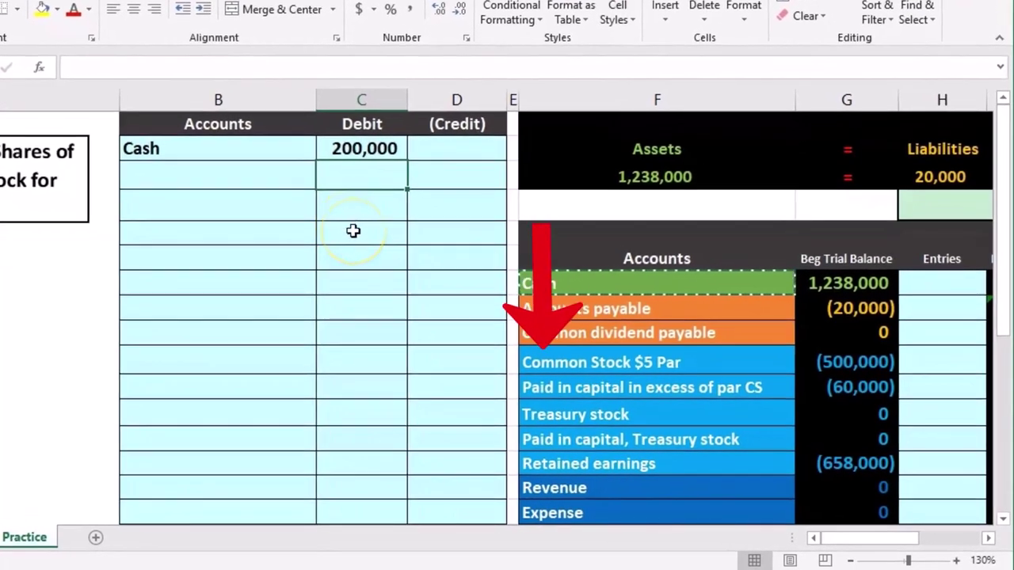
# - Copy the Common Stock $5 Par account name from the trial balance into journal entry cell B3, pasting values only
pyautogui.click(648, 365)
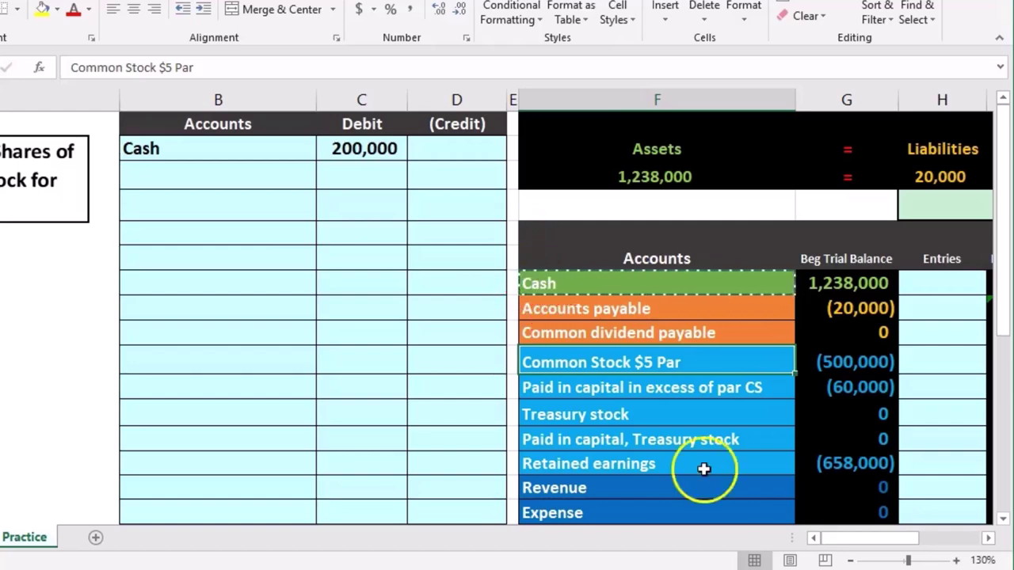
pyautogui.moveTo(806, 425); pyautogui.dragTo(805, 452)
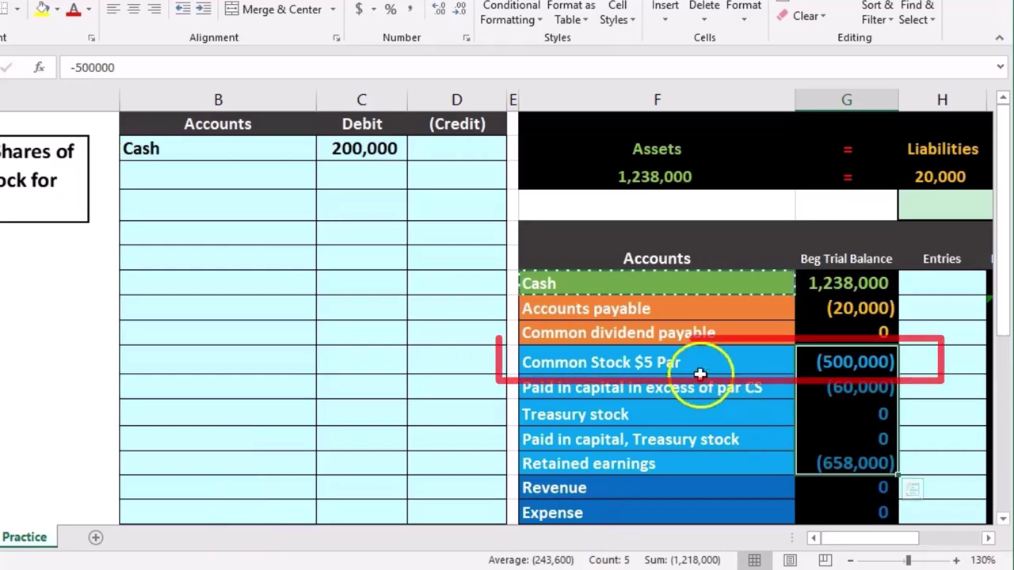
pyautogui.click(701, 372)
pyautogui.click(821, 358)
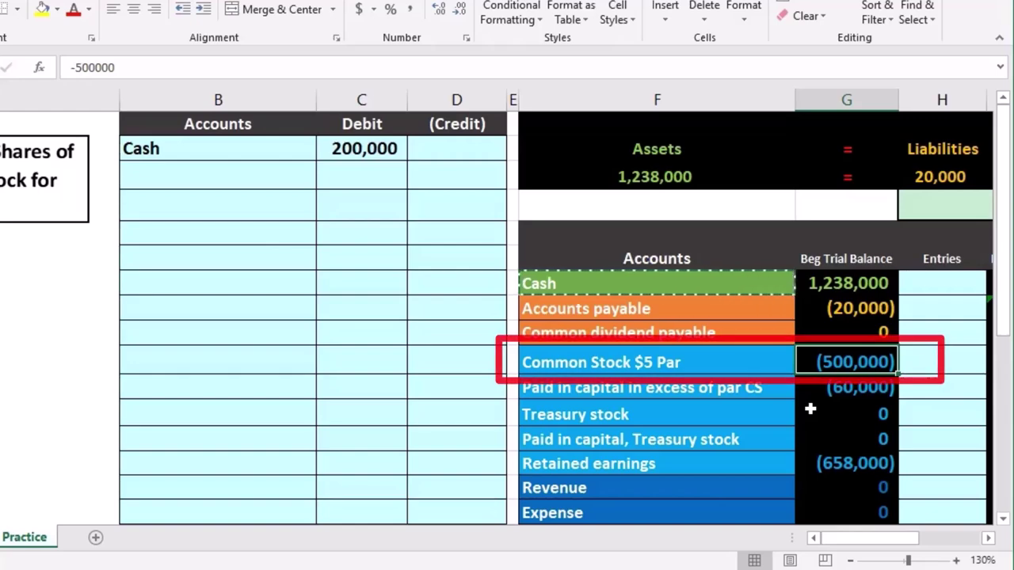
pyautogui.click(714, 361)
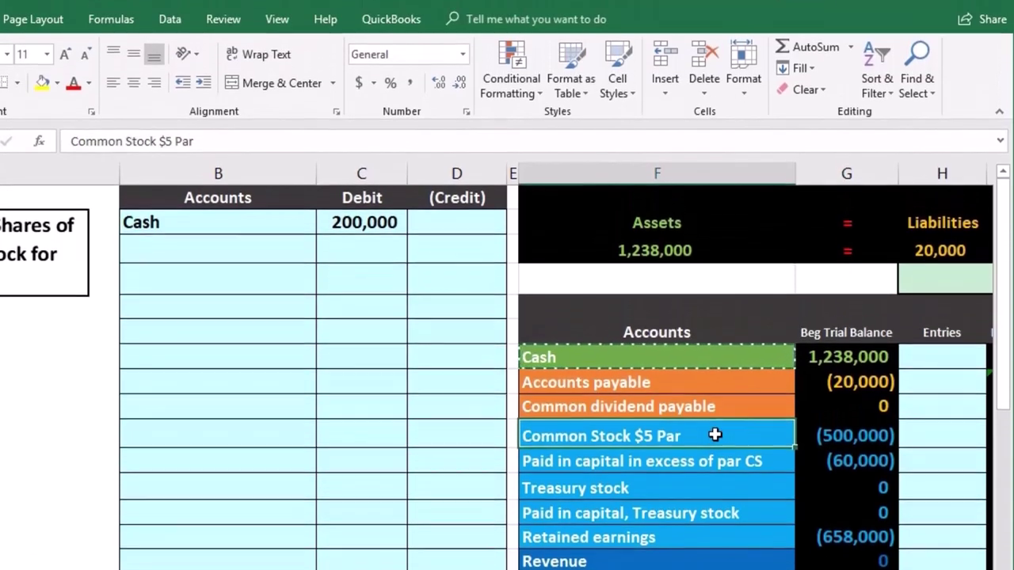
pyautogui.rightClick(714, 435)
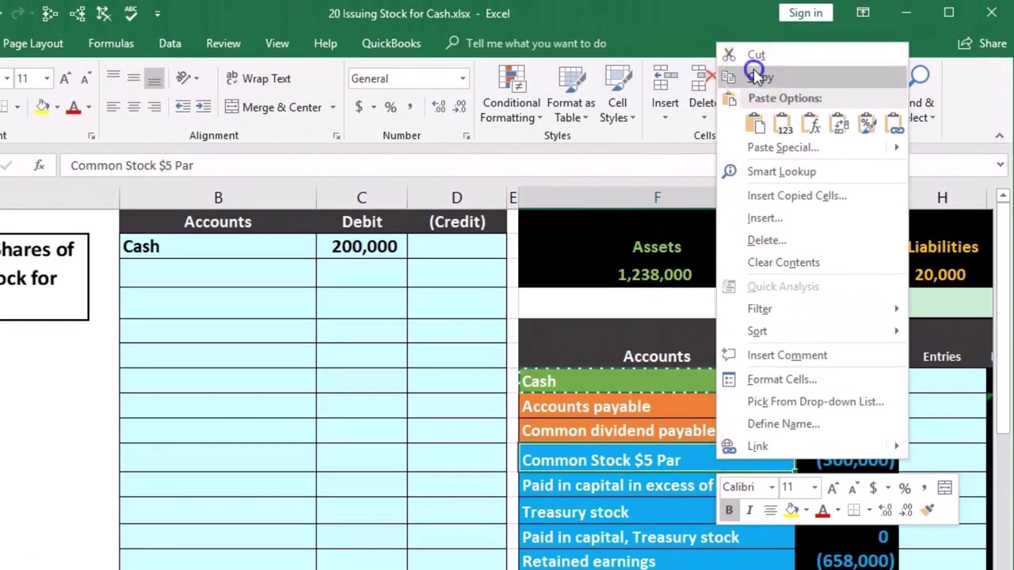
pyautogui.click(751, 49)
pyautogui.click(229, 273)
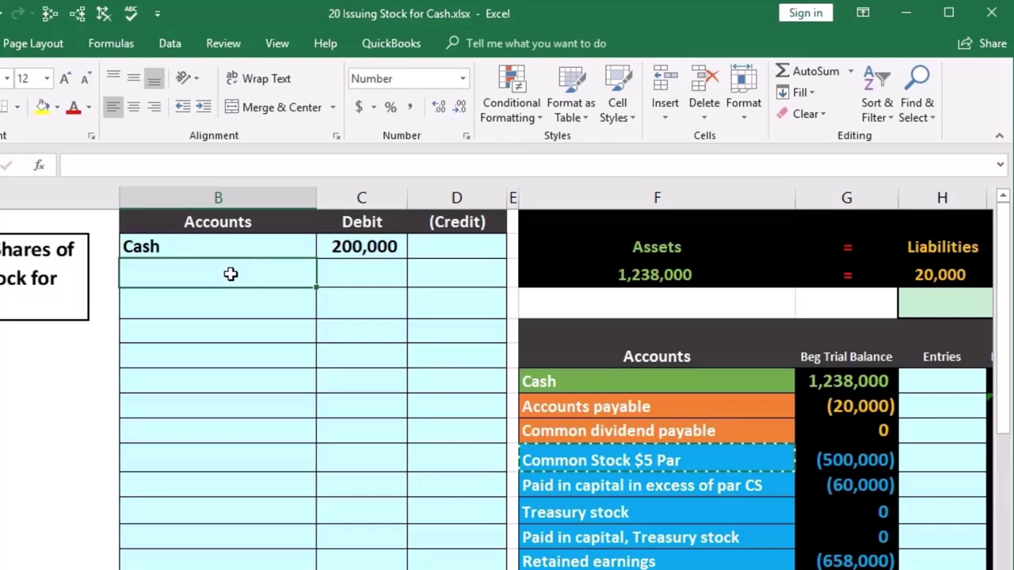
pyautogui.rightClick(230, 274)
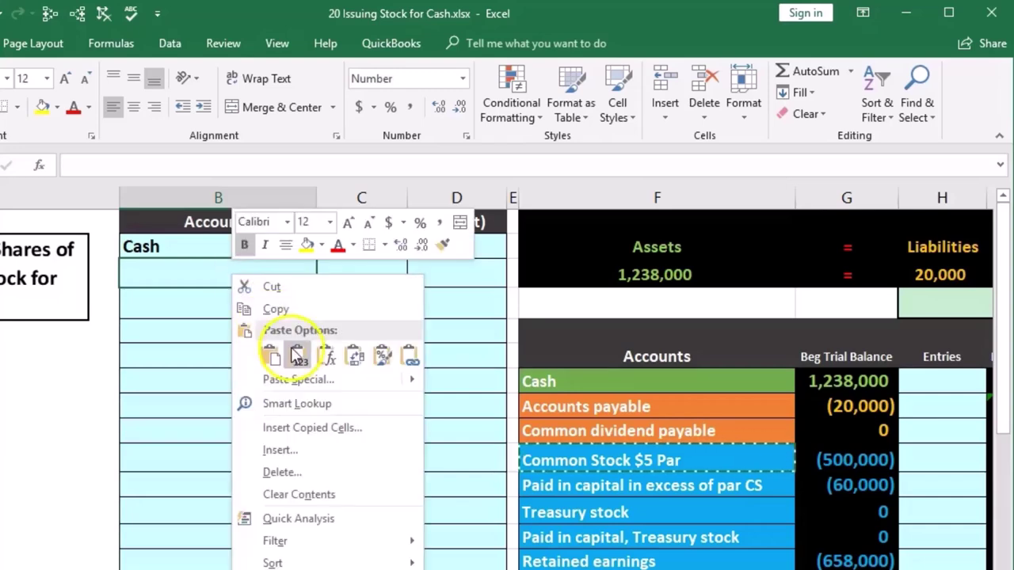
pyautogui.click(296, 356)
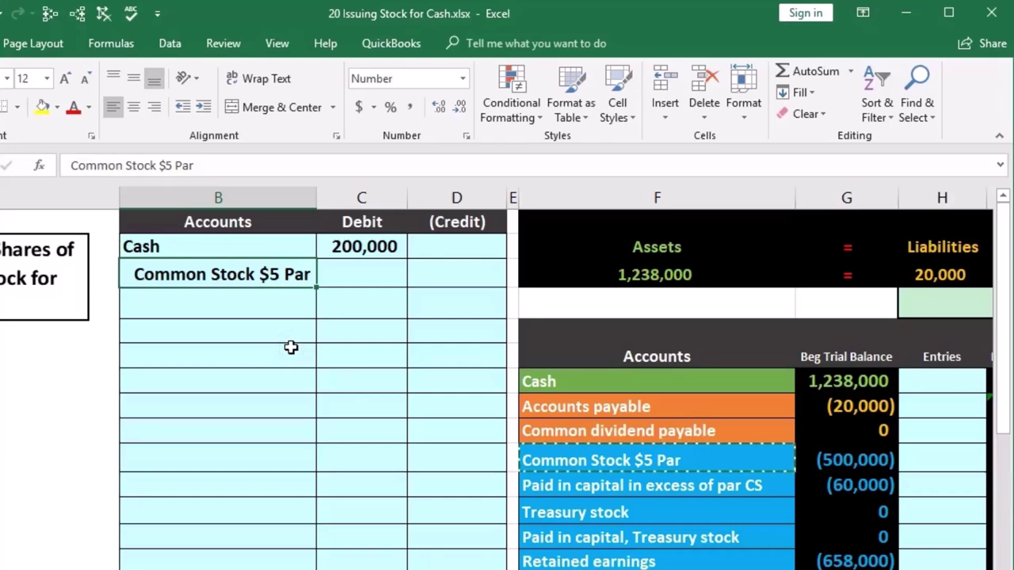
# - Switch to Calculator, multiply 20,000 shares by the $5 par value, and close the calculator
pyautogui.click(443, 274)
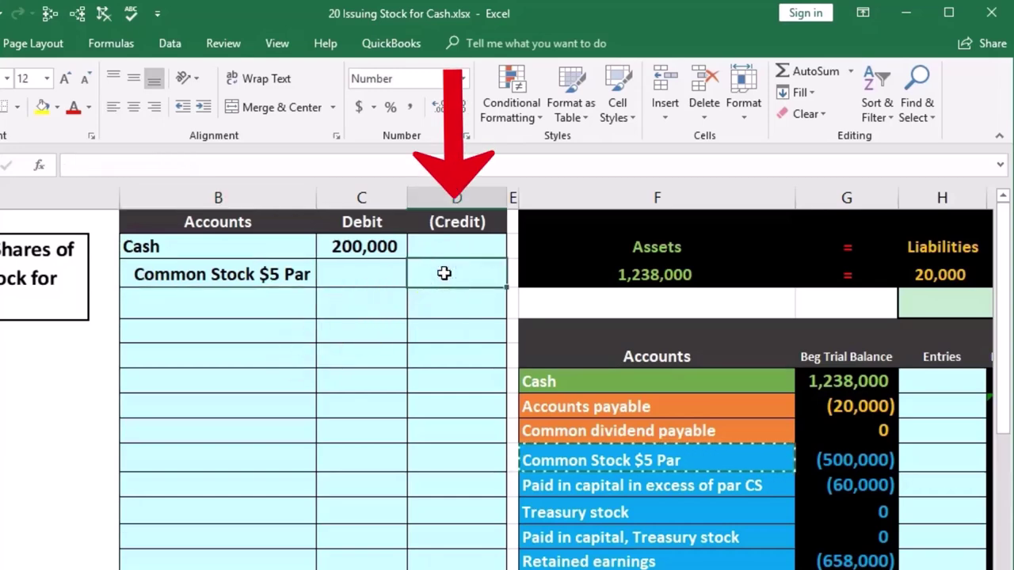
pyautogui.press('XF86Calculator')
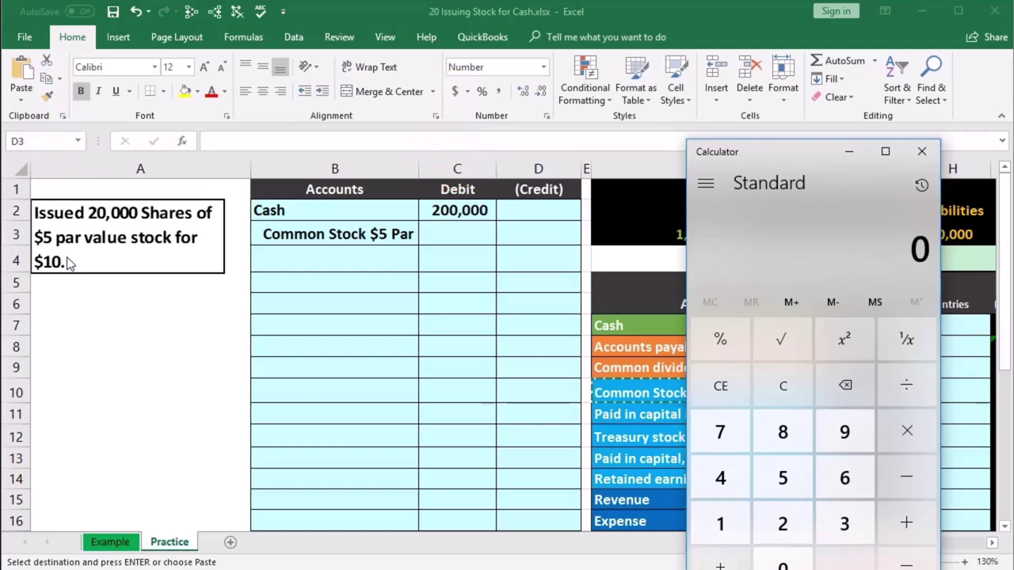
pyautogui.write('0000')
pyautogui.write('5')
pyautogui.press('Return')
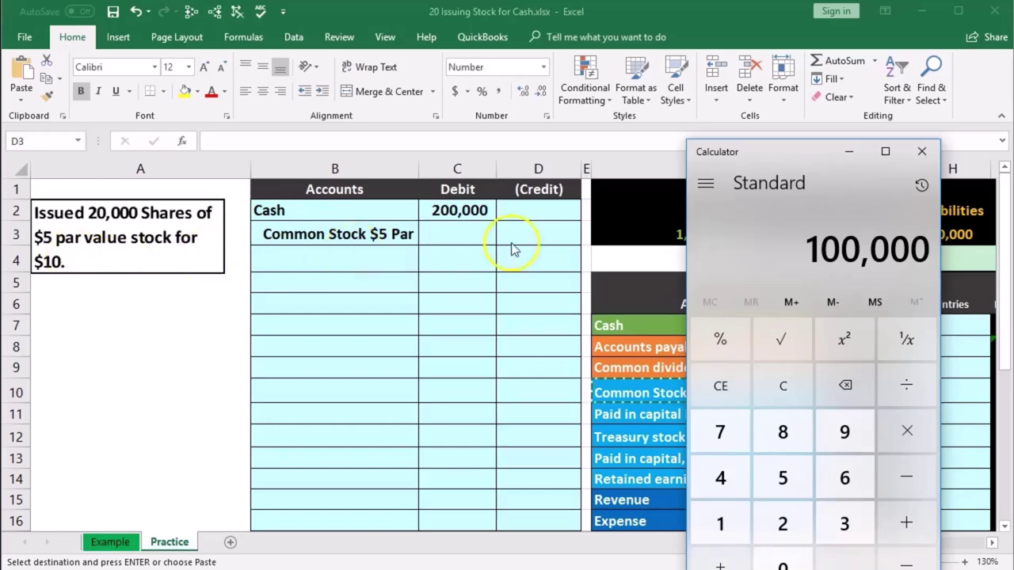
pyautogui.click(921, 151)
# - Enter the Common Stock $5 Par credit in cell D3 as the formula -20000*5
pyautogui.click(538, 236)
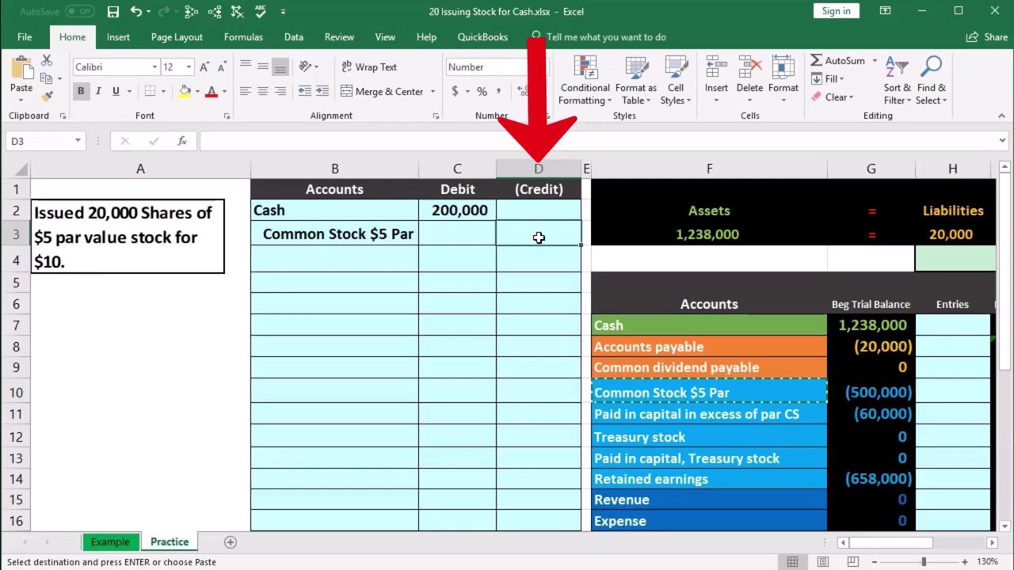
pyautogui.write('-')
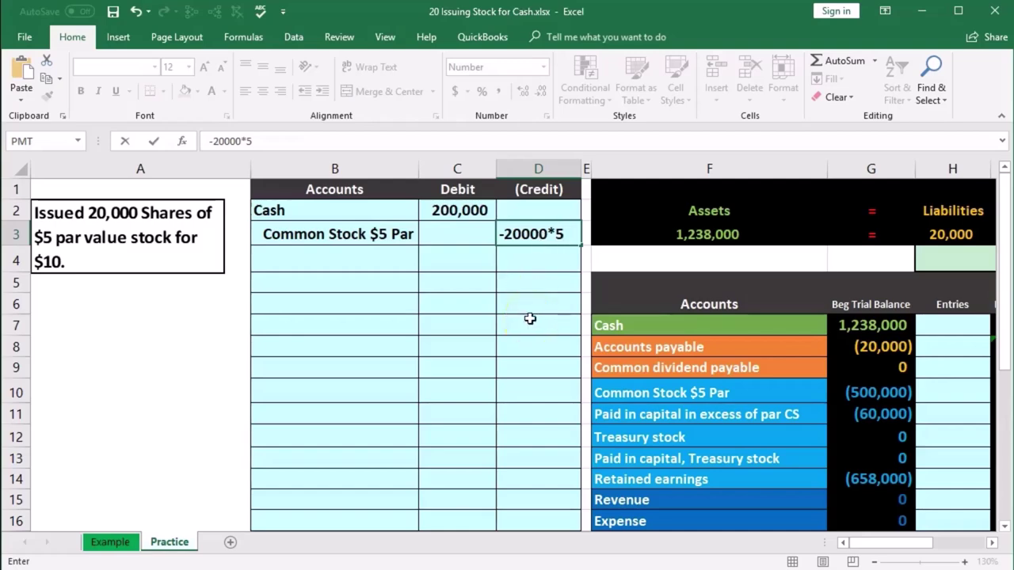
pyautogui.write('20000*5')
pyautogui.press('Return')
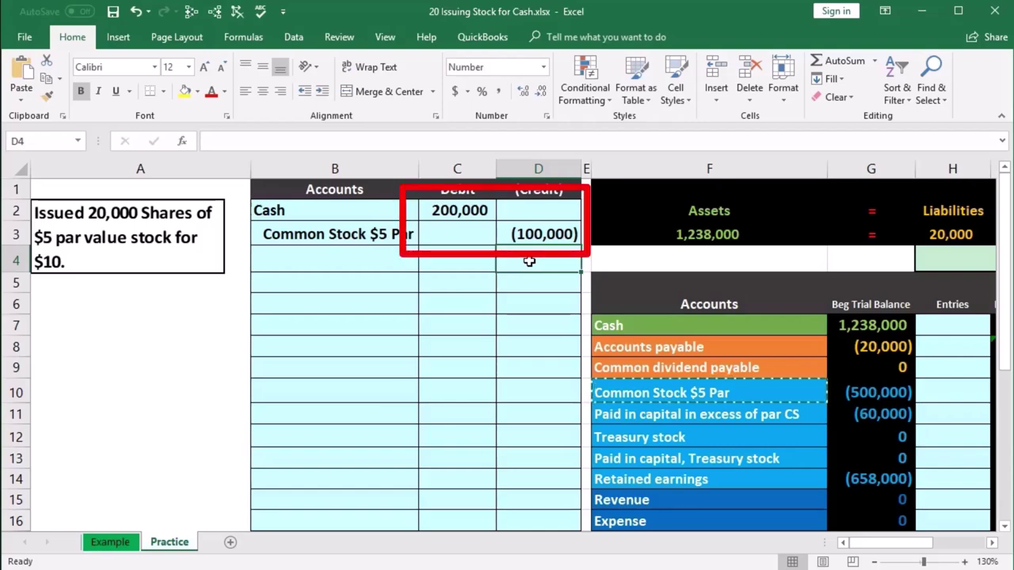
# - Calculate the balancing credit in cell D4 with the formula -SUM(C2:D3)
pyautogui.press('F2')
pyautogui.write('-sum')
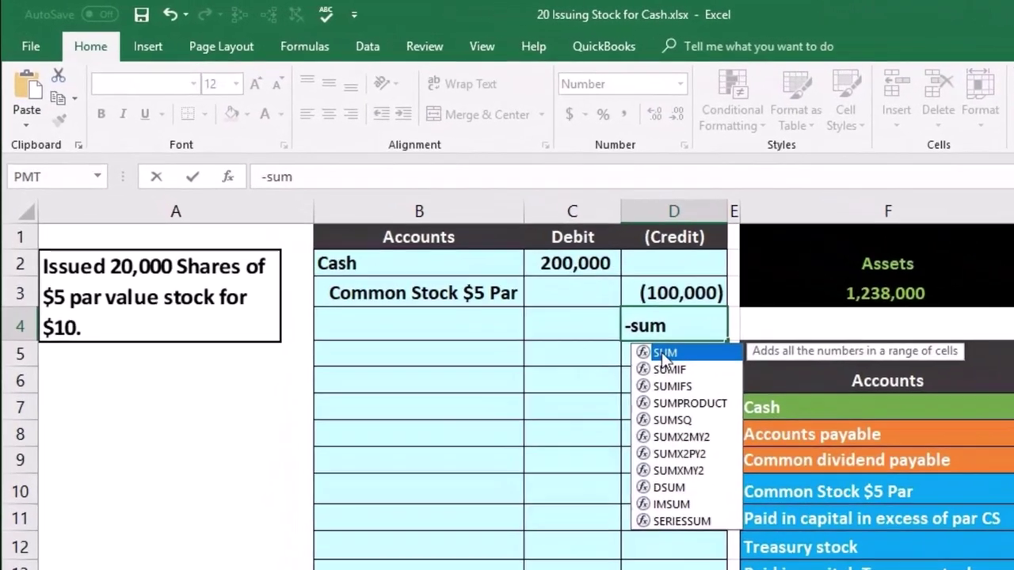
pyautogui.doubleClick(554, 295)
pyautogui.moveTo(590, 269); pyautogui.dragTo(690, 295)
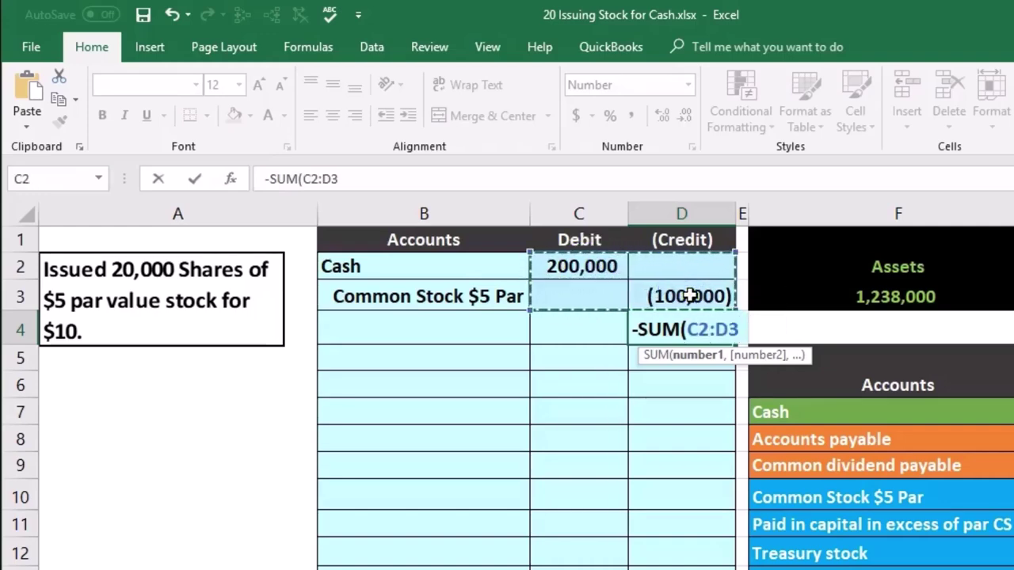
pyautogui.press('Return')
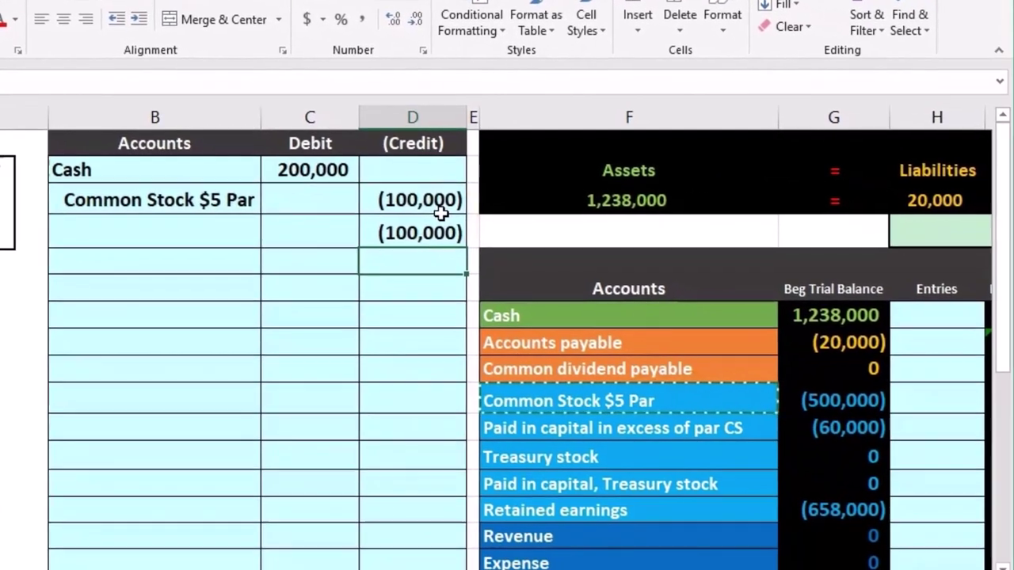
# - Compare the Common Stock $5 Par and Paid in capital in excess of par CS accounts and their beginning trial balance amounts
pyautogui.click(560, 429)
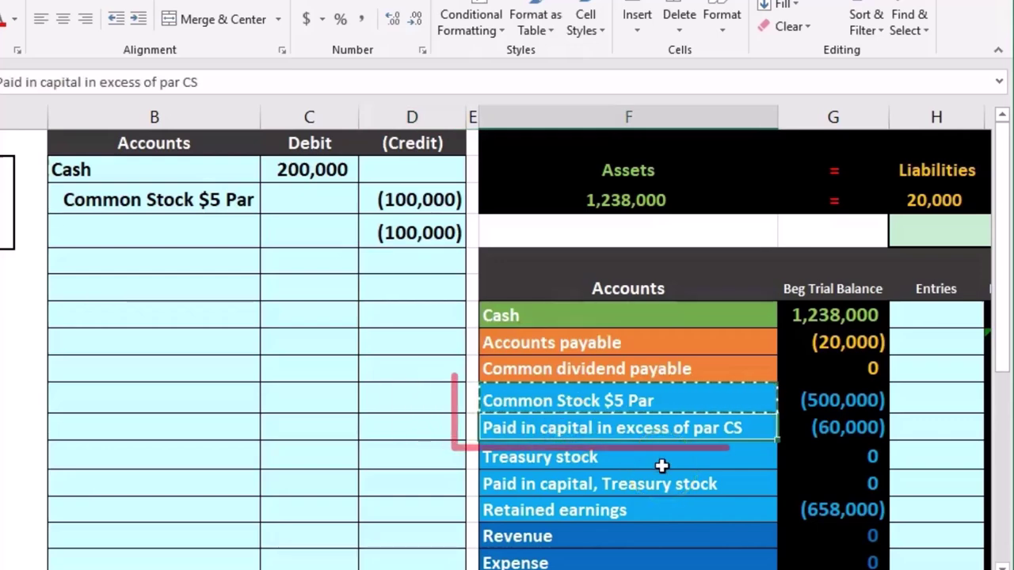
pyautogui.moveTo(694, 399); pyautogui.dragTo(695, 425)
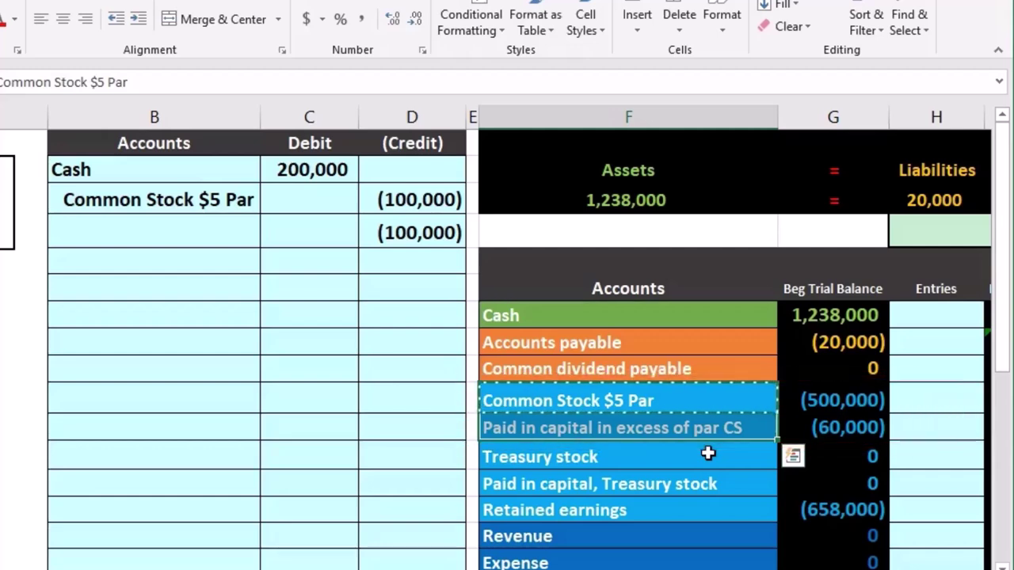
pyautogui.click(720, 408)
pyautogui.hotkey('ctrl', 'c')
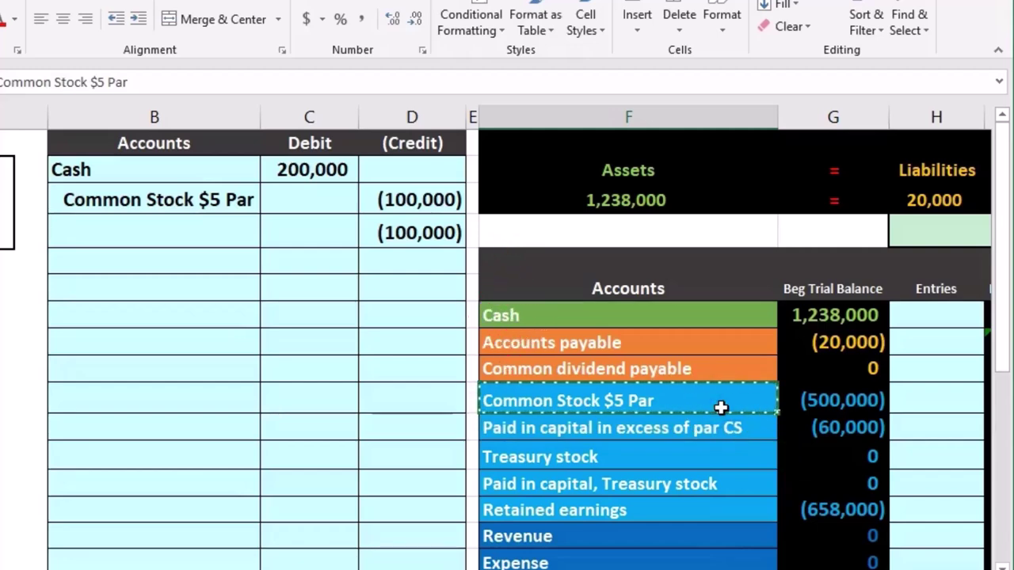
pyautogui.click(794, 404)
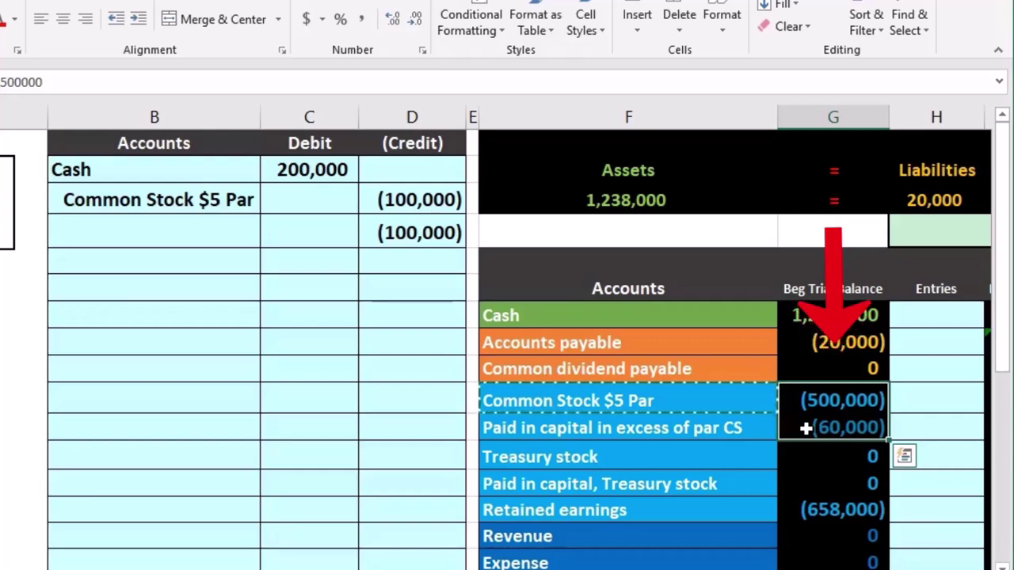
pyautogui.click(502, 425)
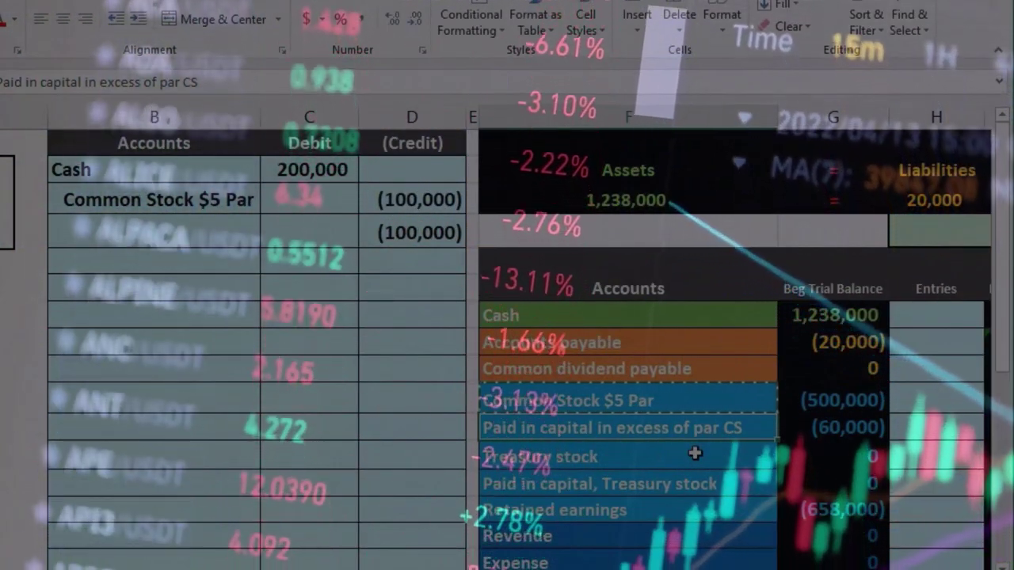
# - Copy the Paid in capital in excess of par CS account name into journal entry cell B4, pasting values only
pyautogui.click(684, 429)
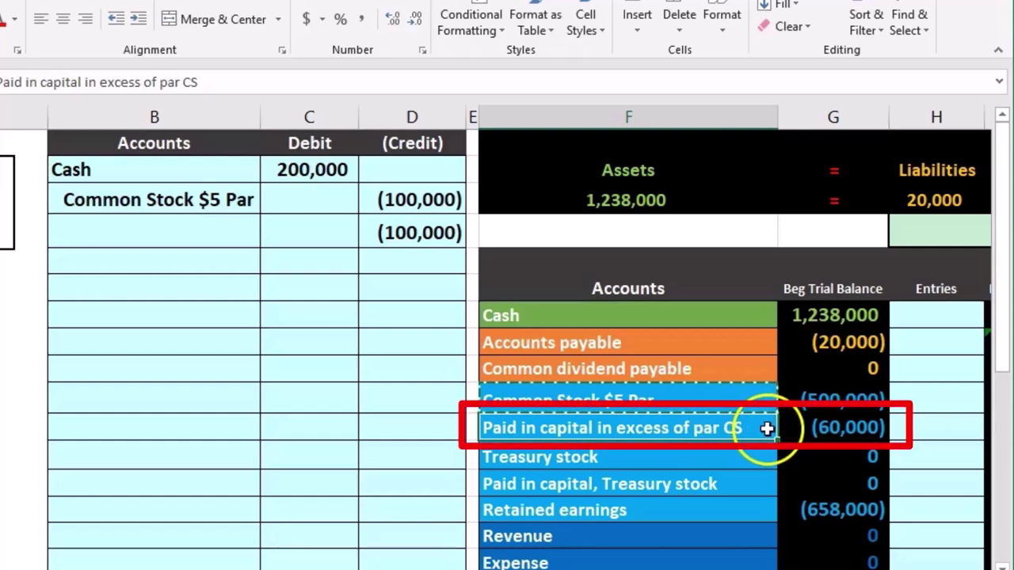
pyautogui.rightClick(694, 424)
pyautogui.click(756, 9)
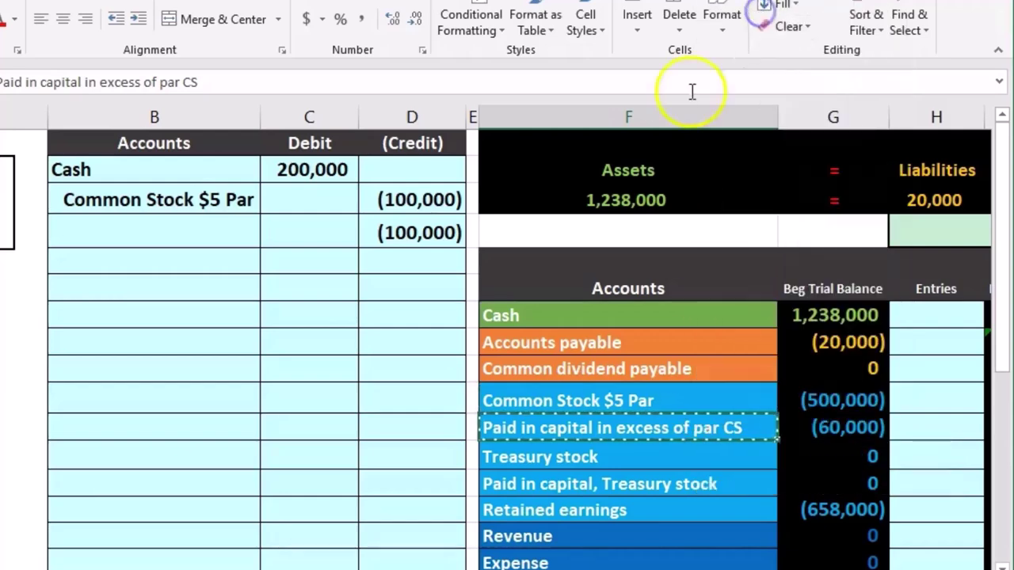
pyautogui.click(187, 221)
pyautogui.rightClick(188, 221)
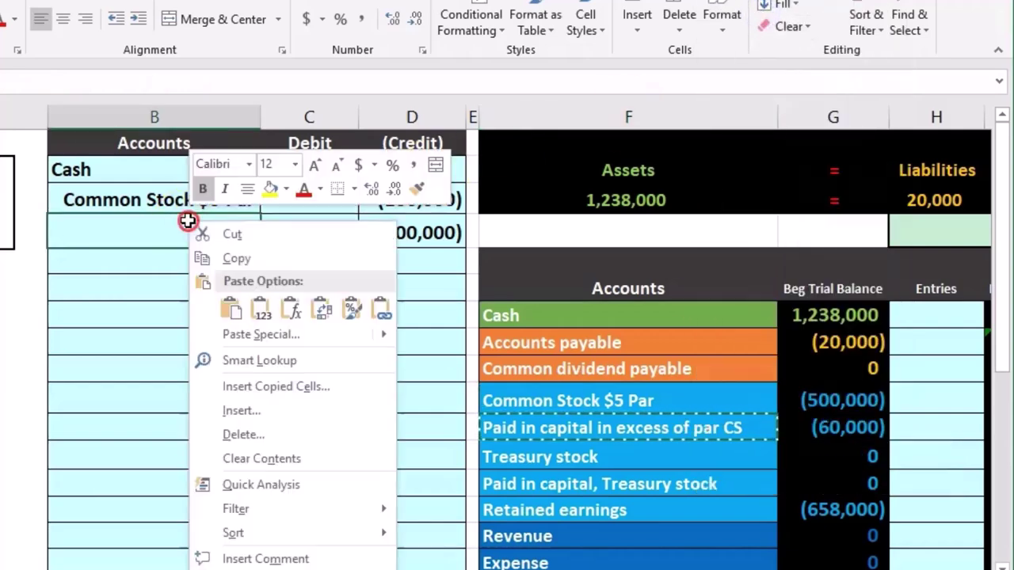
pyautogui.click(261, 309)
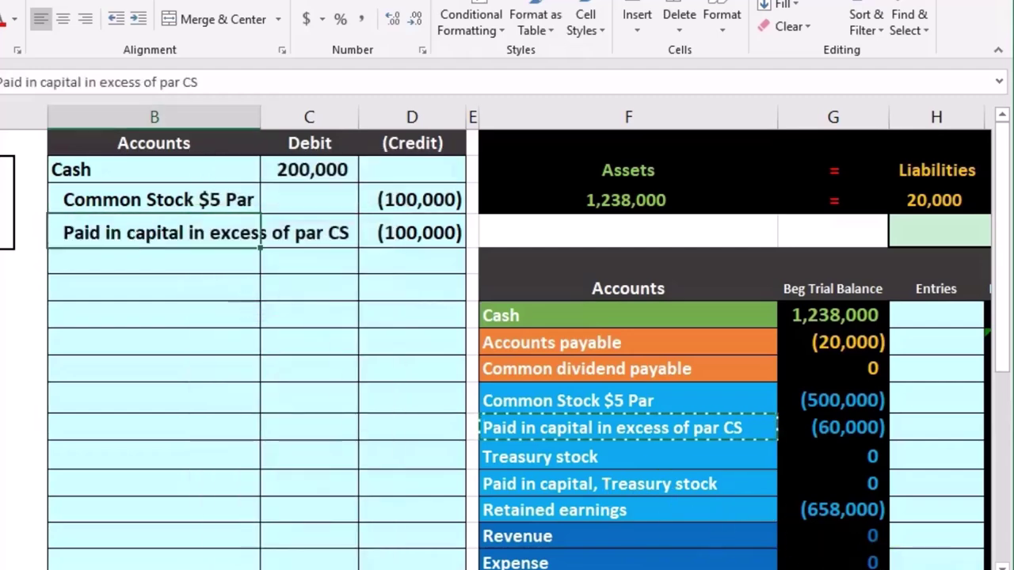
# - Post the Cash debit to the trial balance by linking Entries cell H7 to C2, and check the Cash row
pyautogui.hscroll(2, 982, 562)
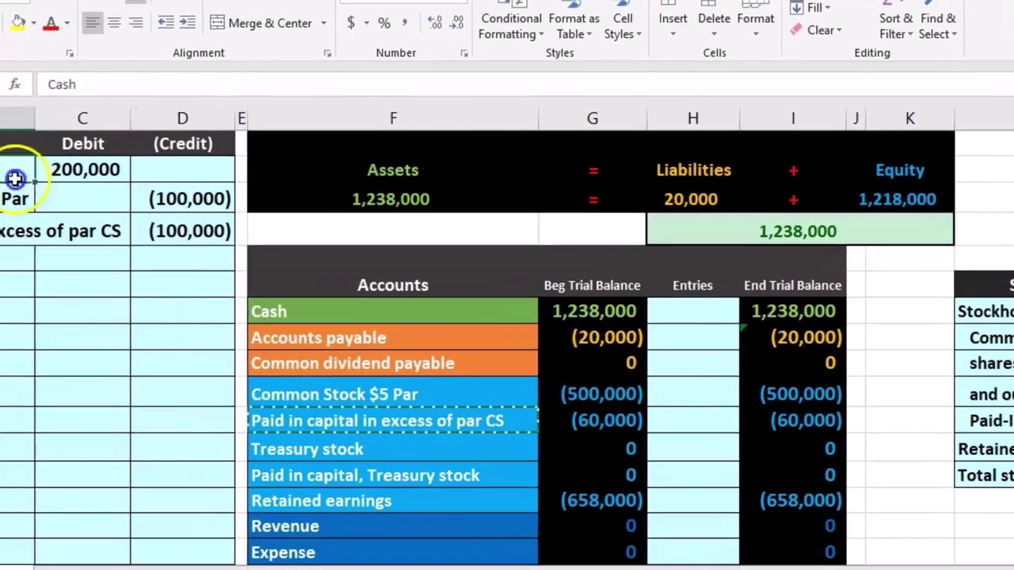
pyautogui.moveTo(18, 174); pyautogui.dragTo(246, 173)
pyautogui.moveTo(533, 295); pyautogui.dragTo(702, 291)
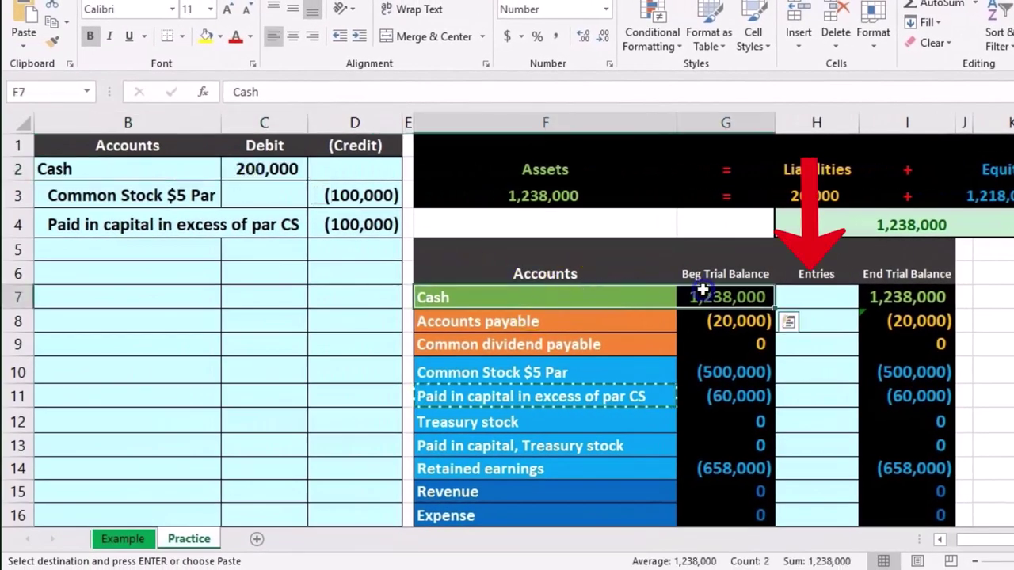
pyautogui.click(816, 298)
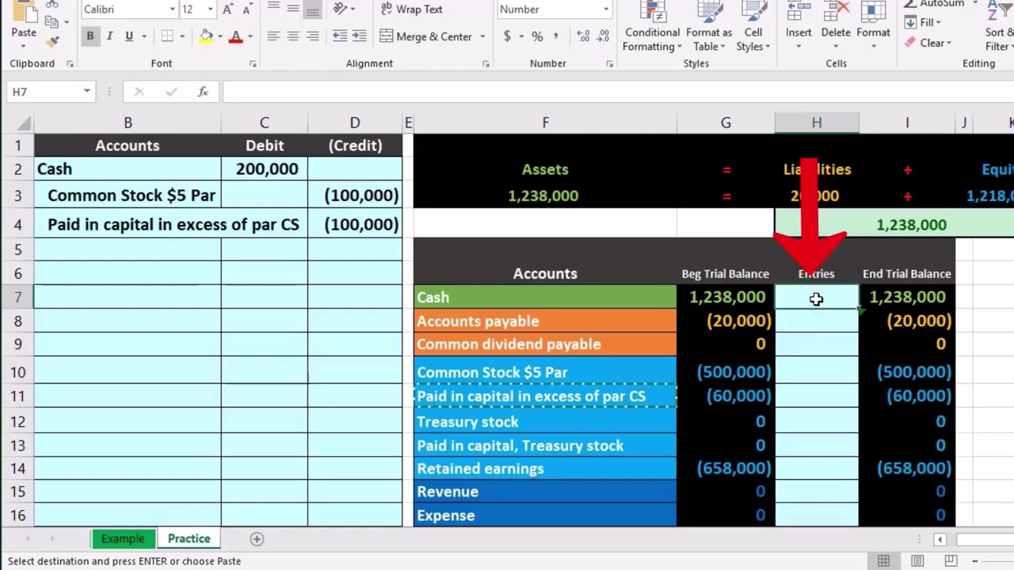
pyautogui.write('=')
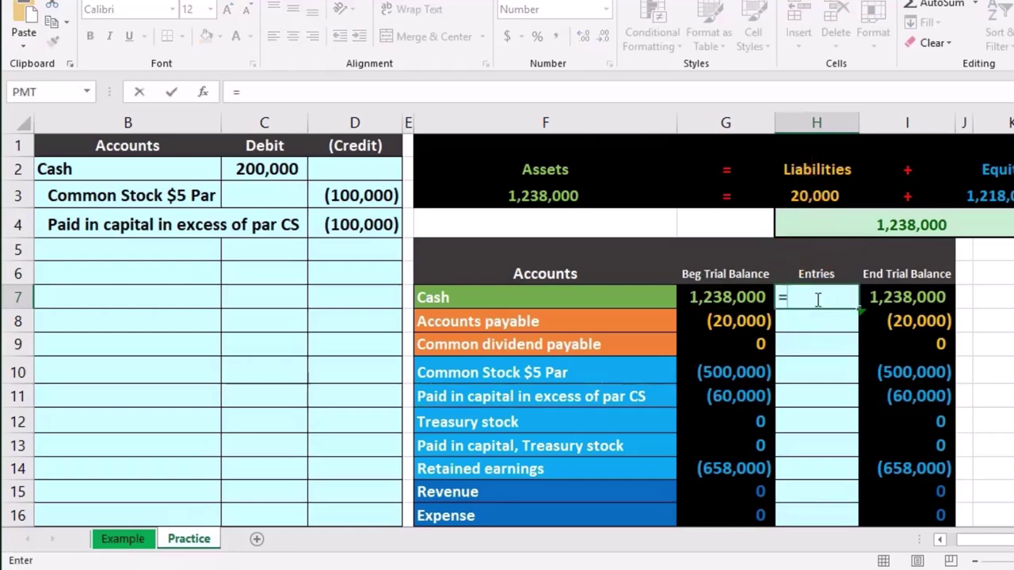
pyautogui.click(277, 176)
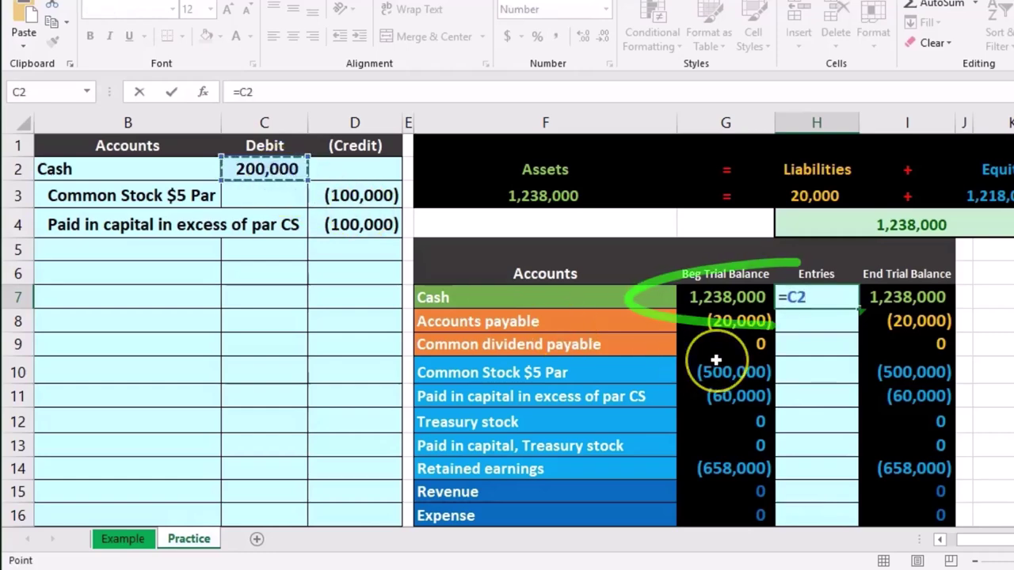
pyautogui.press('Return')
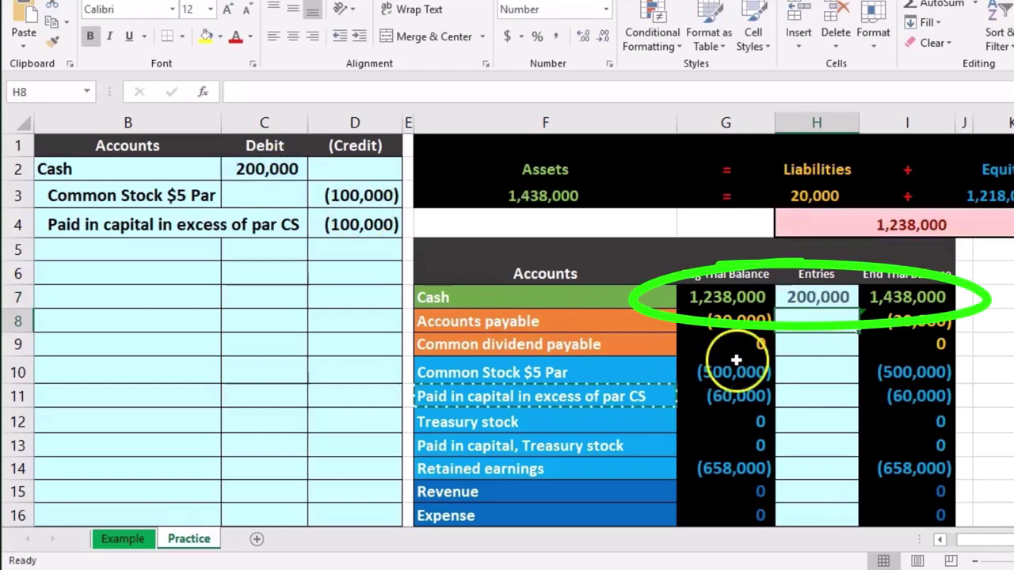
pyautogui.click(756, 294)
pyautogui.click(832, 295)
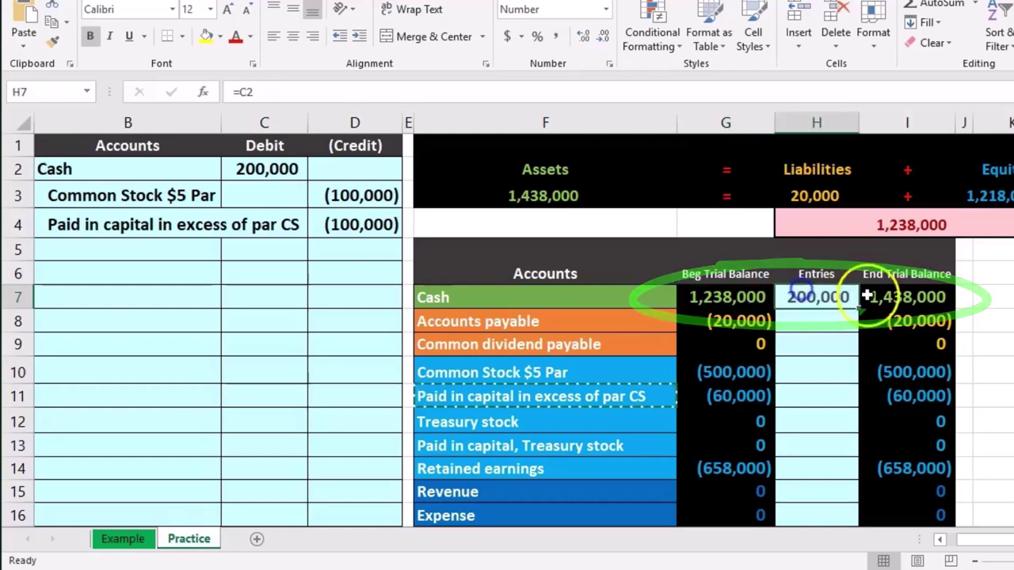
# - Post the Common Stock $5 Par credit by linking Entries cell H10 to D3, and check the row's ending balance
pyautogui.click(879, 295)
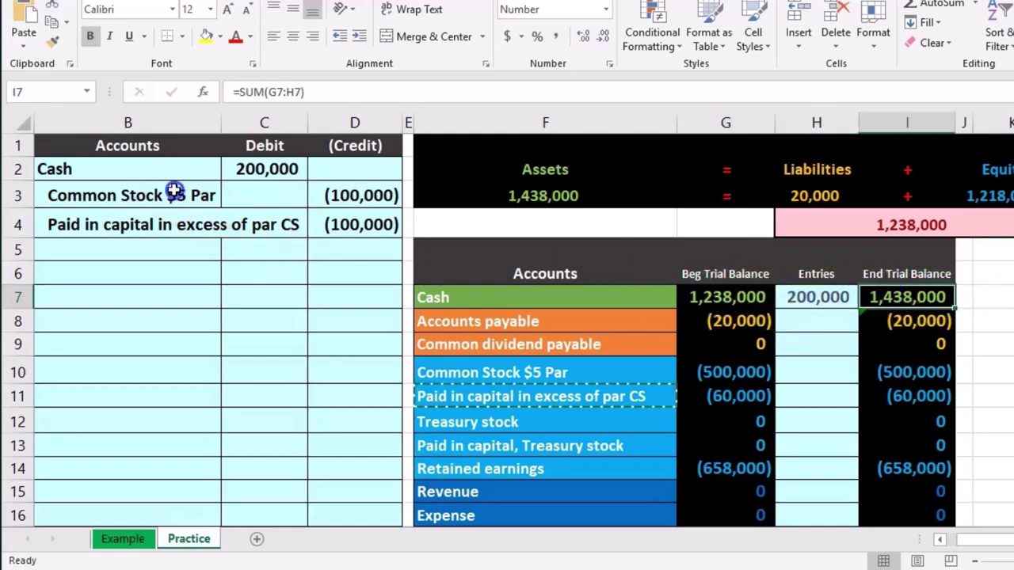
pyautogui.moveTo(175, 192); pyautogui.dragTo(346, 203)
pyautogui.moveTo(527, 370); pyautogui.dragTo(678, 367)
pyautogui.click(802, 369)
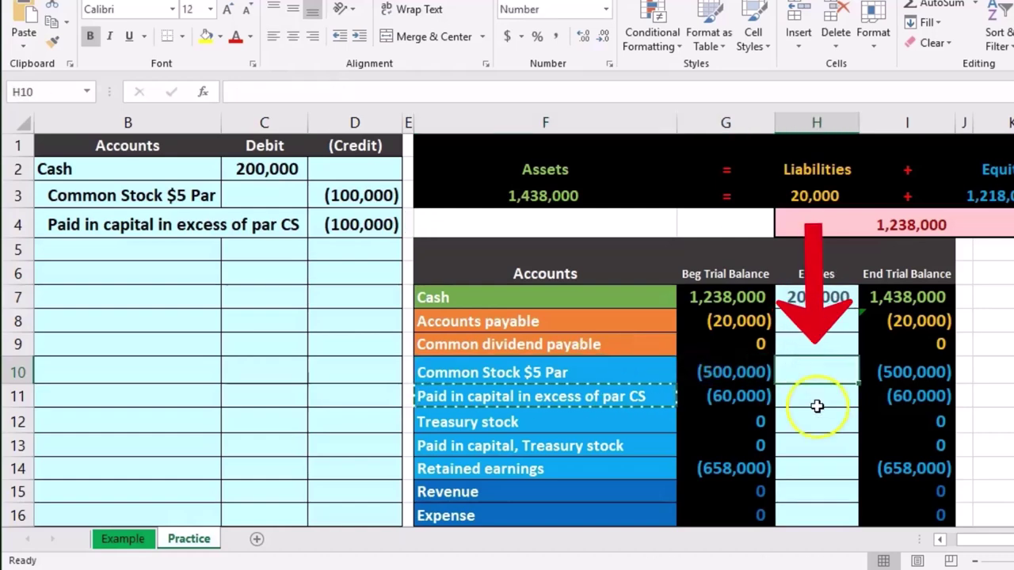
pyautogui.write('=')
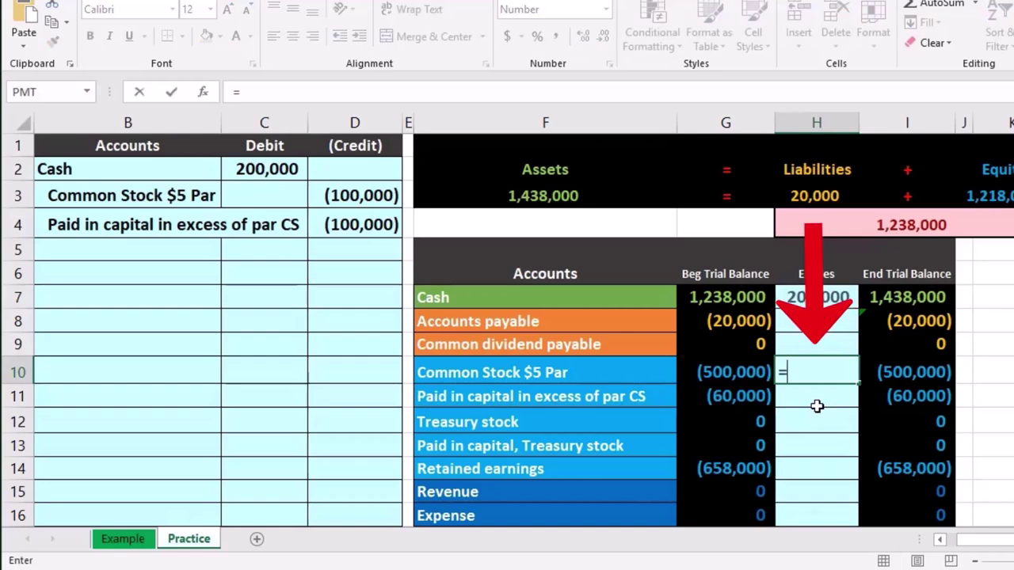
pyautogui.click(387, 204)
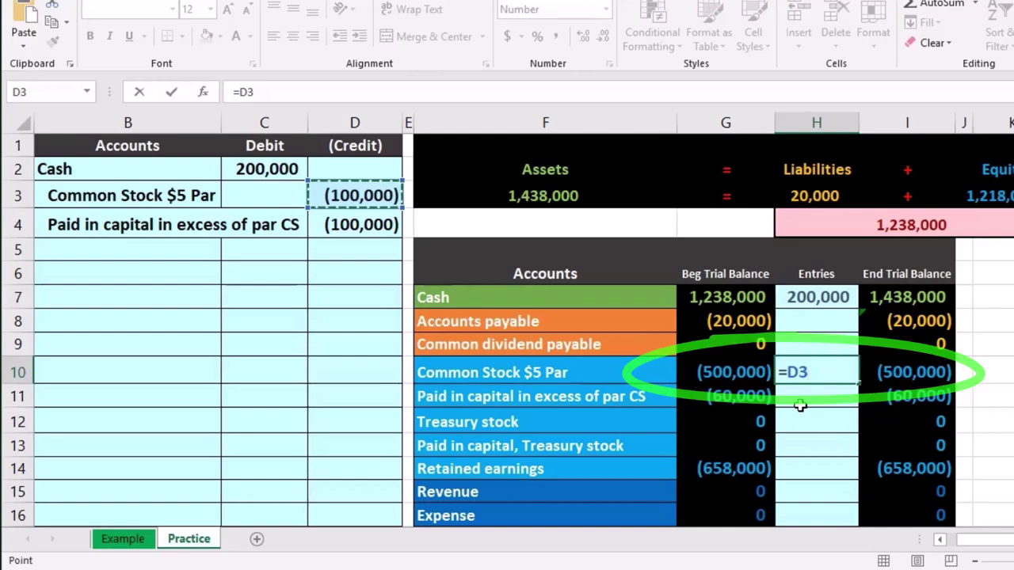
pyautogui.press('Return')
pyautogui.click(903, 372)
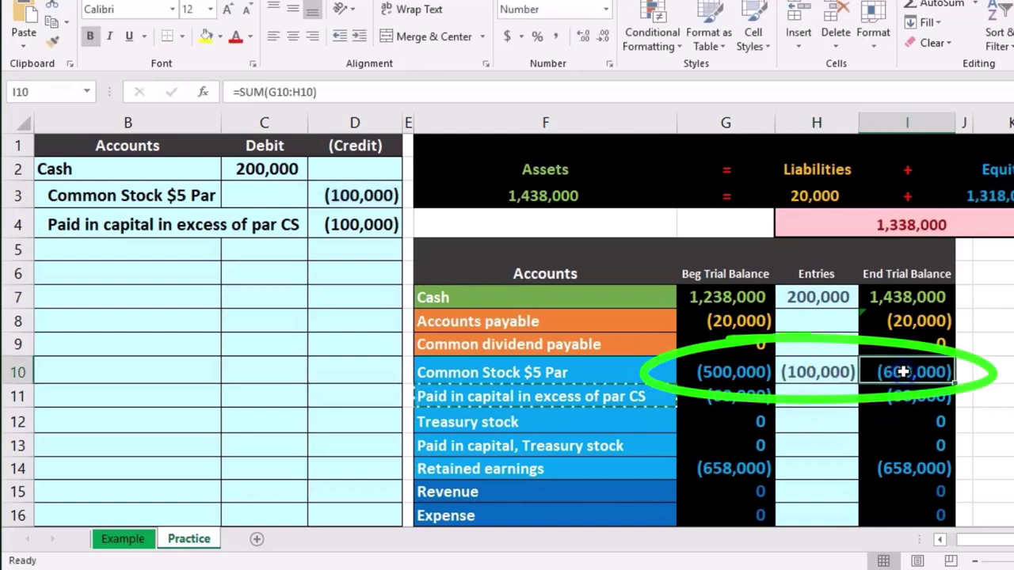
# - Post the Paid in capital in excess of par CS credit by linking Entries cell H11 to D4
pyautogui.click(839, 397)
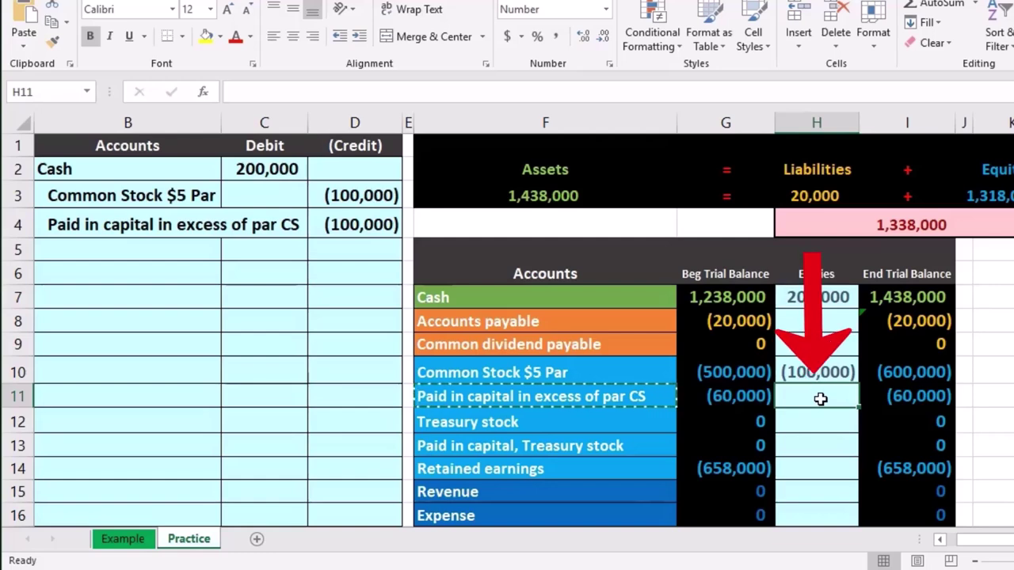
pyautogui.write('=')
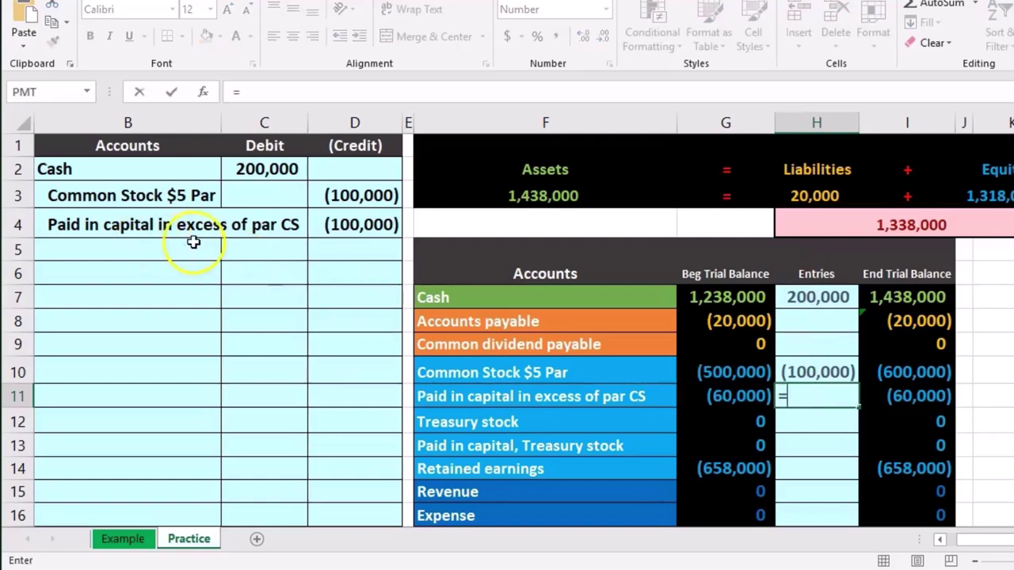
pyautogui.click(367, 231)
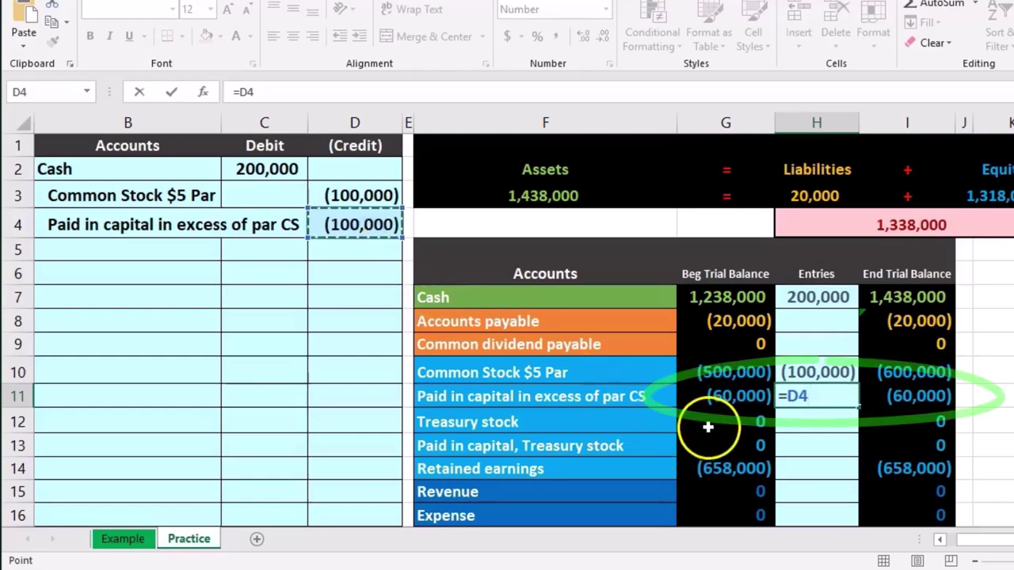
pyautogui.press('Return')
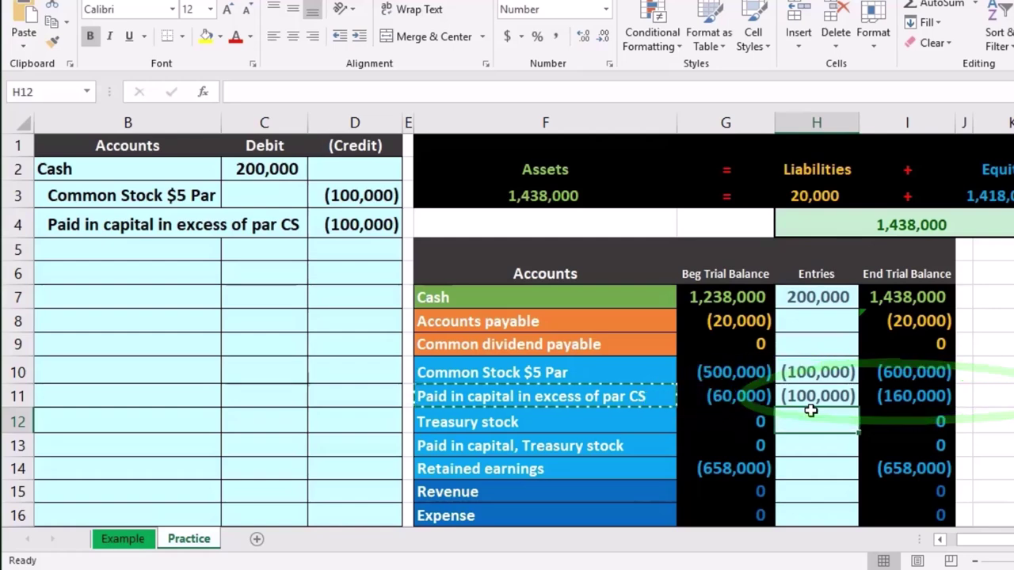
# - Check the ending trial balance's debit-credit total, the Cash balance and the revenue, expense and gain/loss accounts
pyautogui.scroll(-1, 810, 410)
pyautogui.click(918, 484)
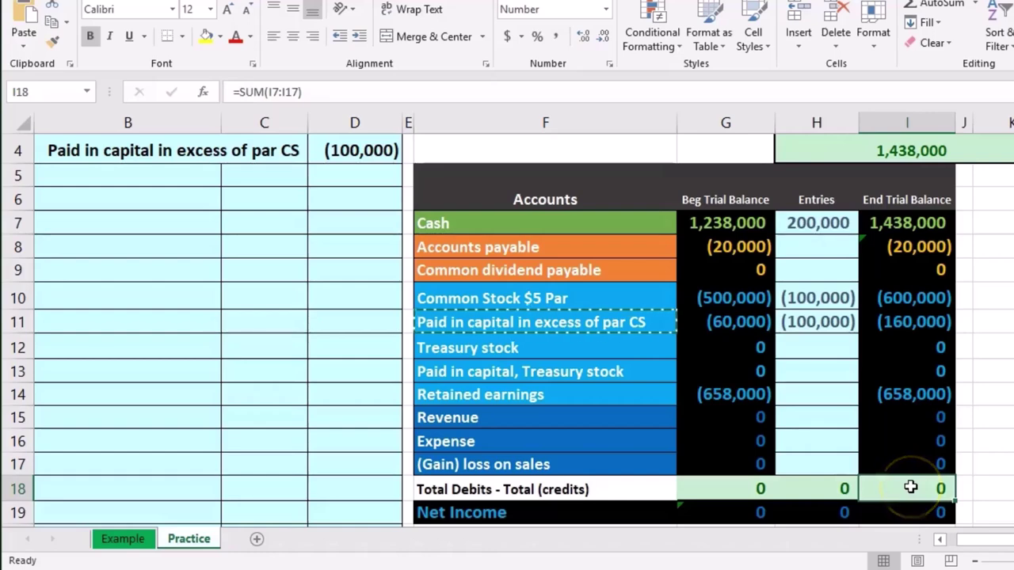
pyautogui.click(928, 232)
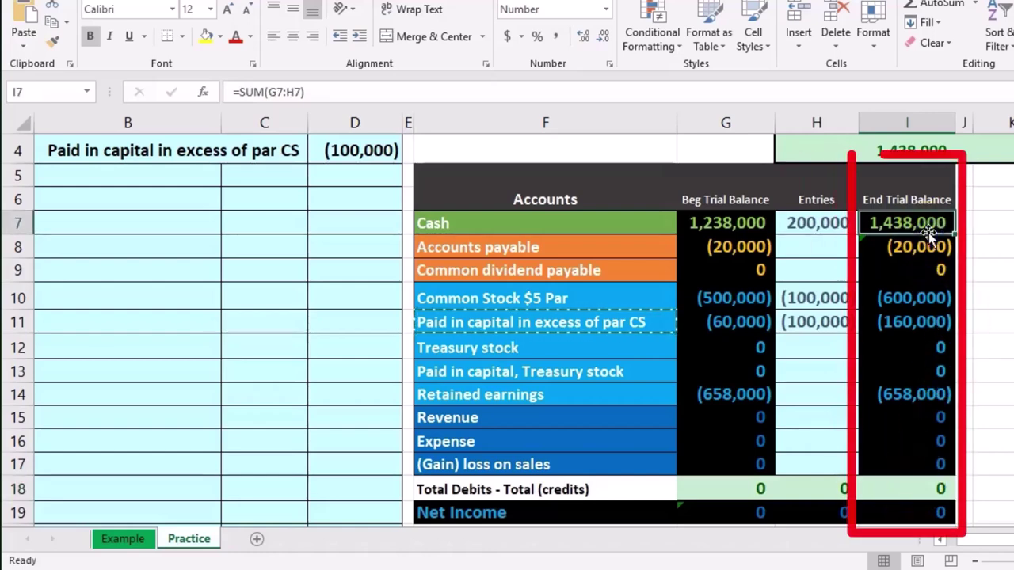
pyautogui.moveTo(932, 418); pyautogui.dragTo(931, 461)
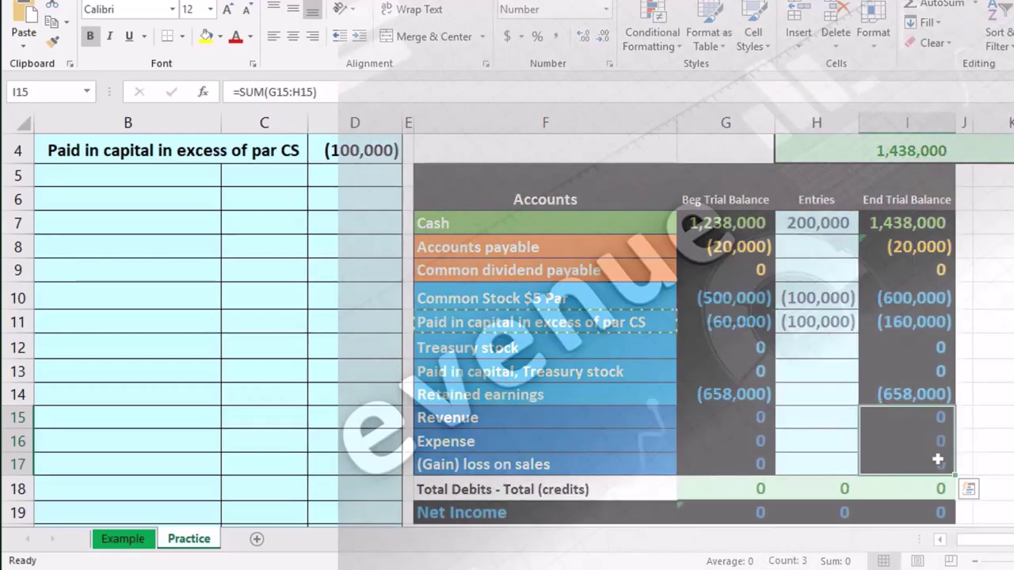
# - Compare the ending equity accounts' sum with assets less liabilities, and examine the two stock accounts and Retained earnings
pyautogui.scroll(1, 929, 392)
pyautogui.moveTo(910, 371); pyautogui.dragTo(916, 393)
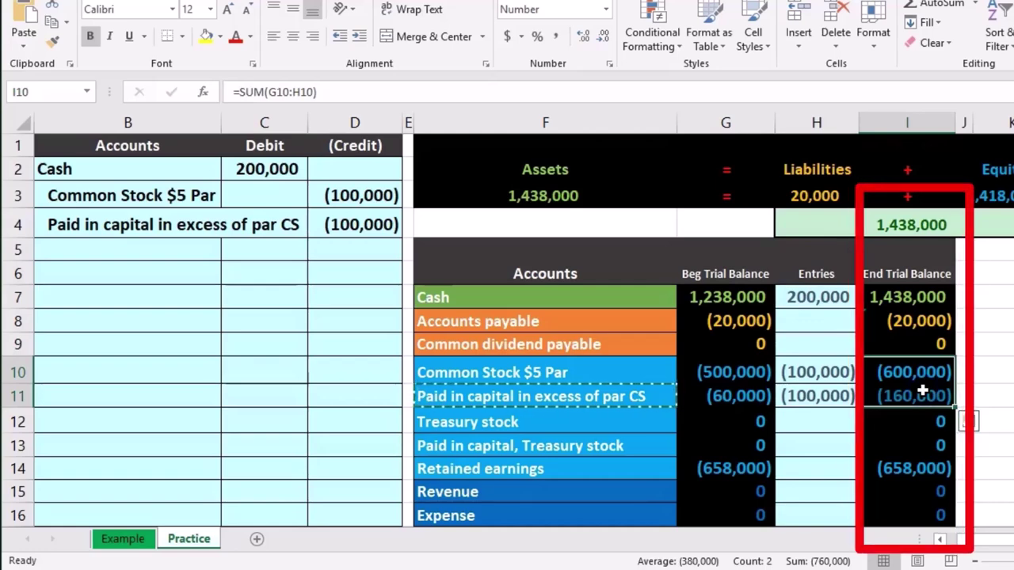
pyautogui.moveTo(922, 383)
pyautogui.mouseDown()
pyautogui.moveTo(918, 372)
pyautogui.moveTo(925, 469)
pyautogui.mouseUp()
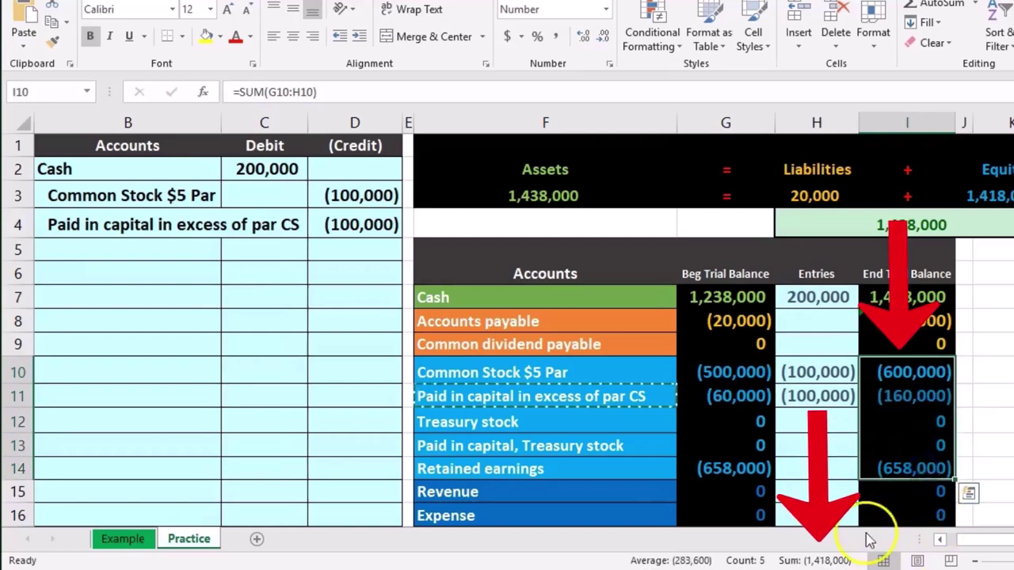
pyautogui.moveTo(903, 297); pyautogui.dragTo(909, 354)
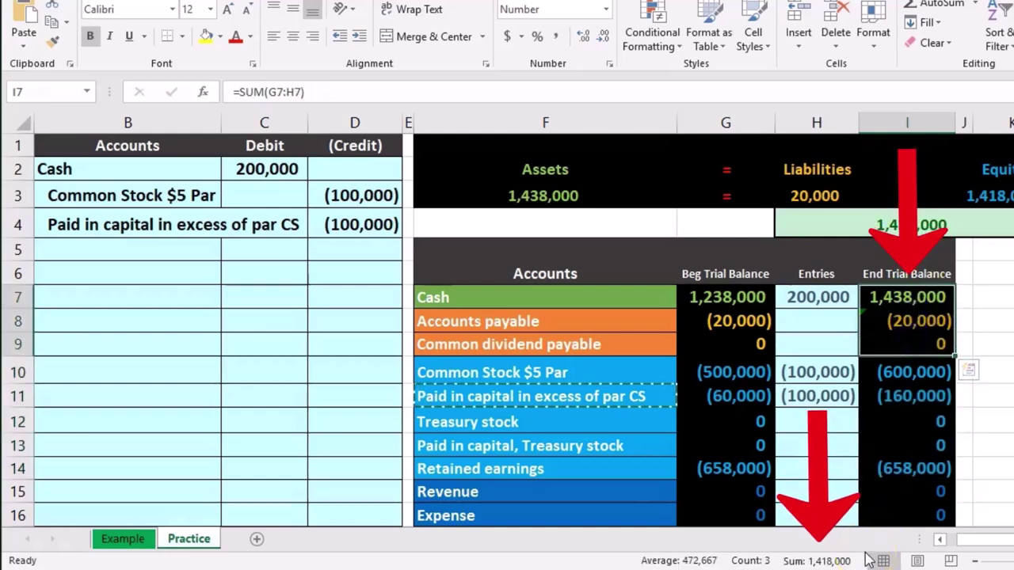
pyautogui.moveTo(901, 373); pyautogui.dragTo(896, 466)
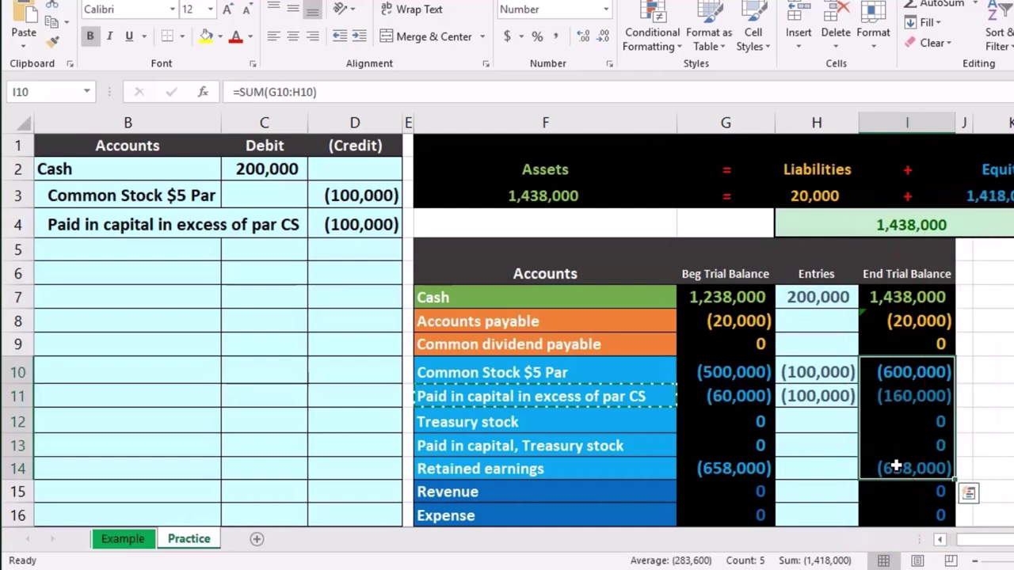
pyautogui.click(908, 373)
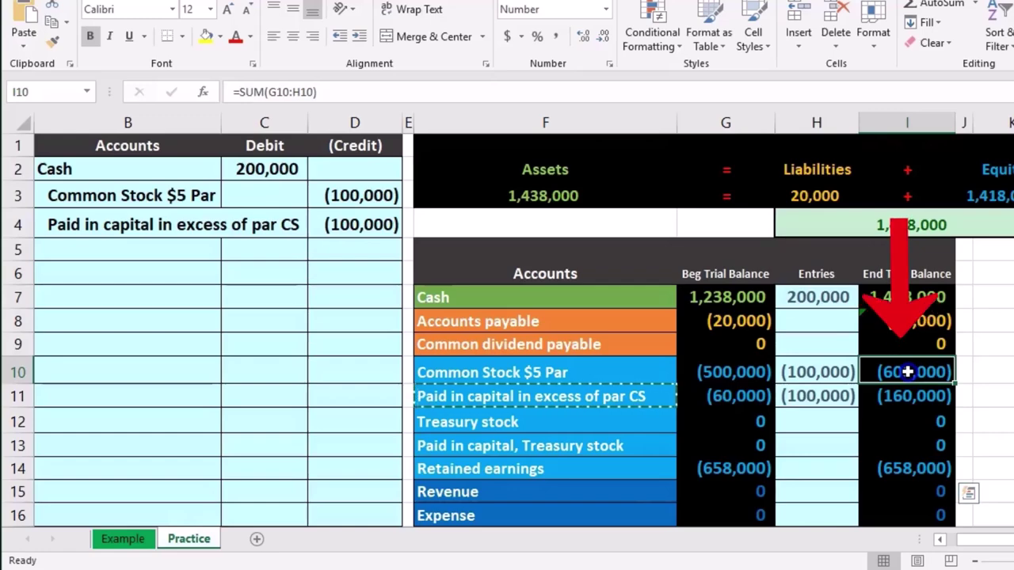
pyautogui.moveTo(907, 378); pyautogui.dragTo(912, 389)
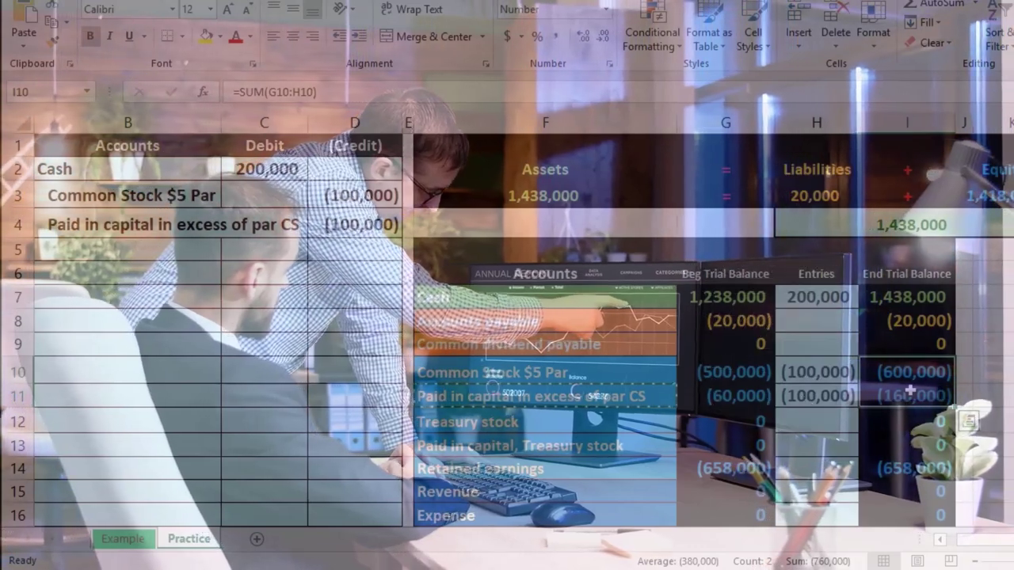
pyautogui.click(918, 468)
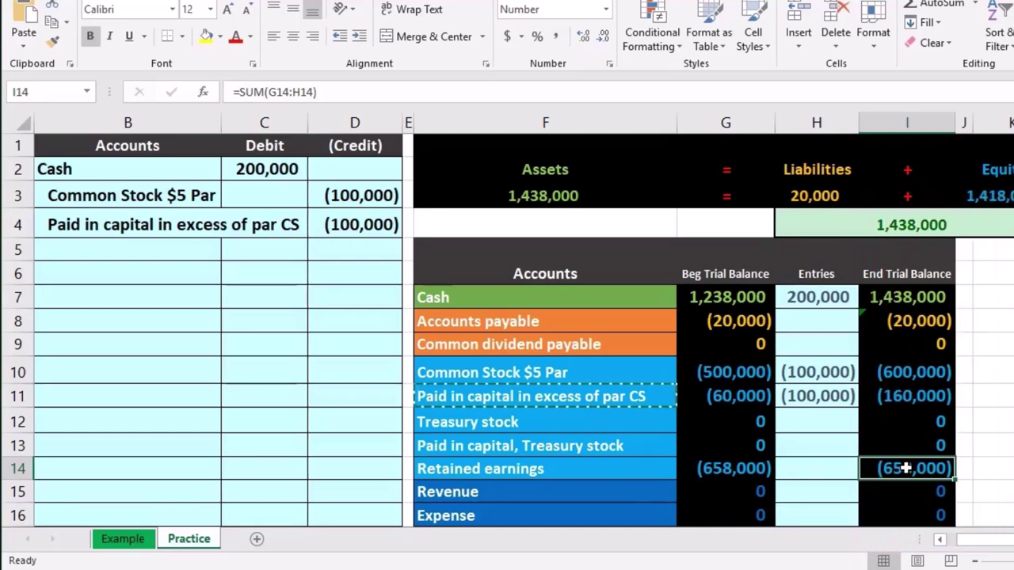
# - Add the $5 par value to the Common Stock description in cell L8 of the StockHolders' Equity section
pyautogui.press('Right')
pyautogui.press('Right')
pyautogui.press('Right')
pyautogui.press('Right')
pyautogui.press('Right')
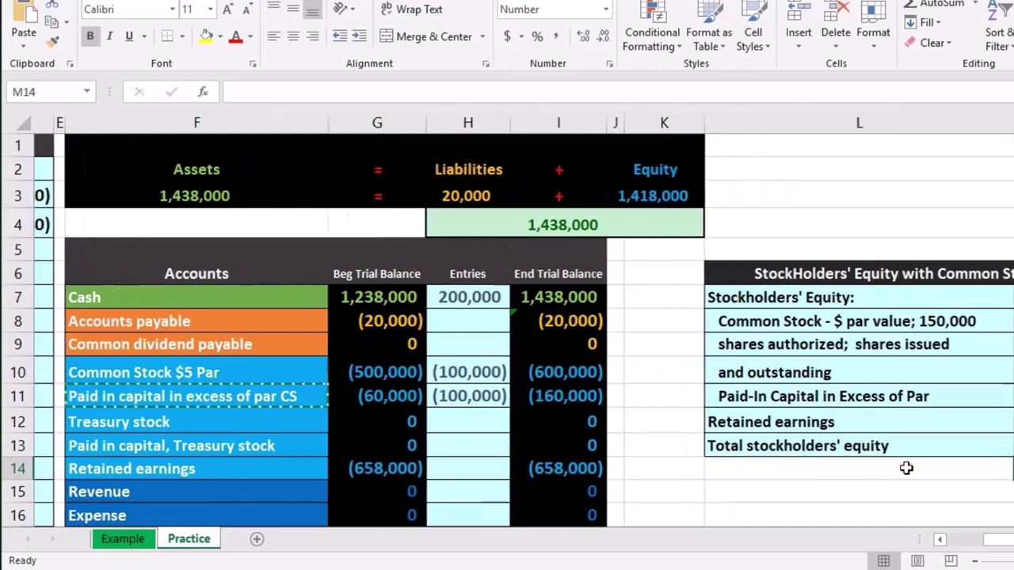
pyautogui.hscroll(1, 906, 468)
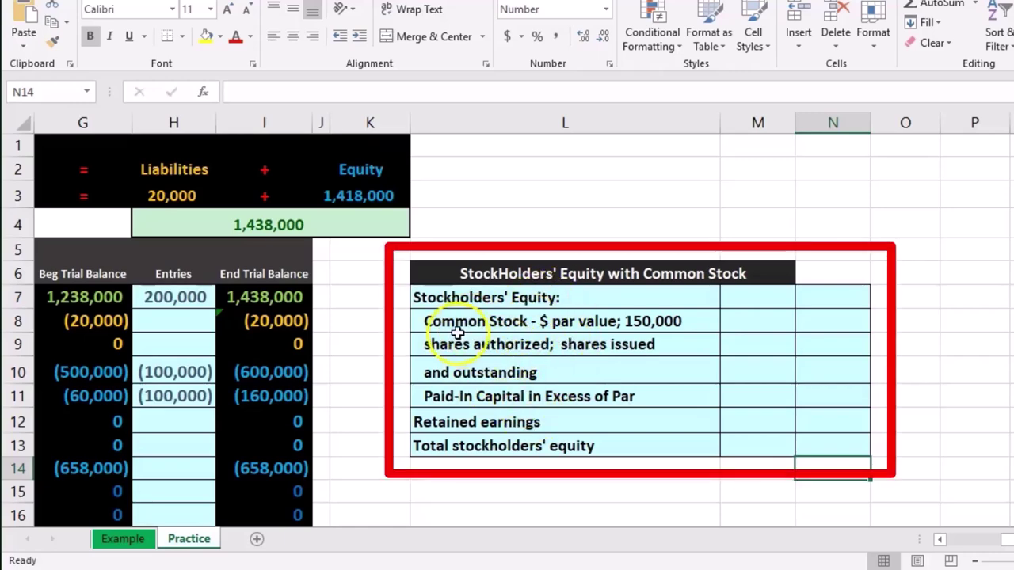
pyautogui.doubleClick(548, 323)
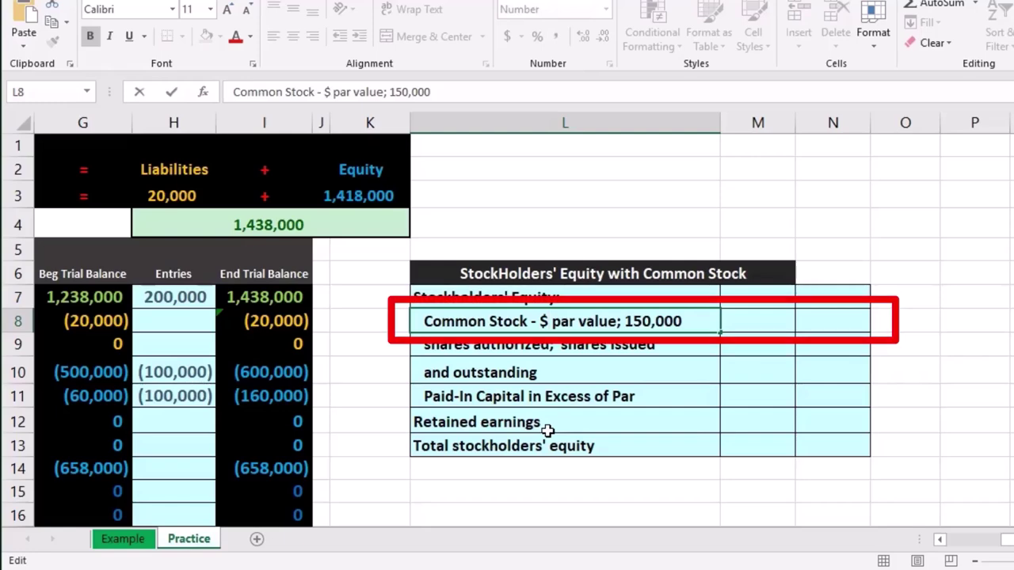
pyautogui.write('5')
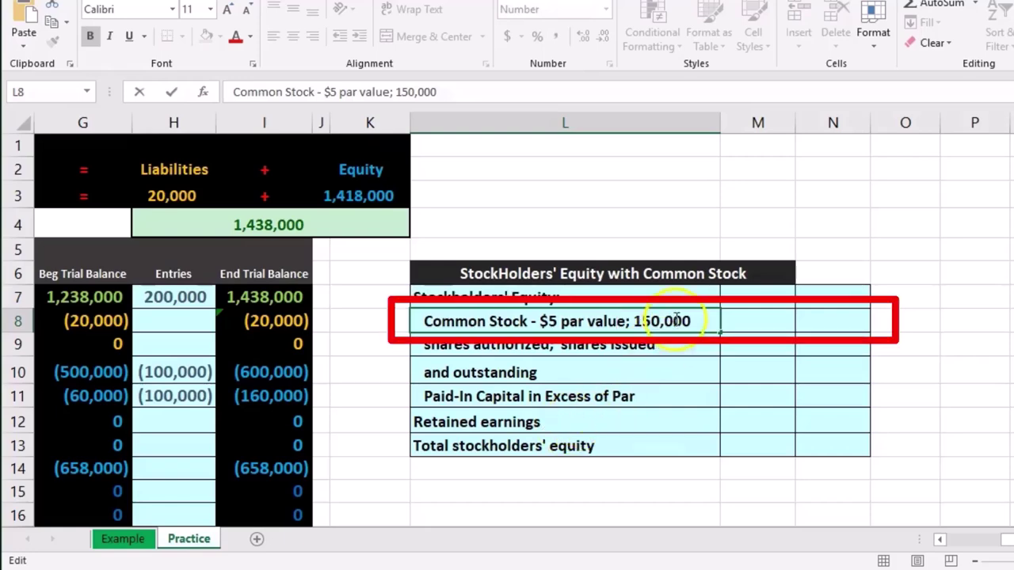
pyautogui.click(563, 346)
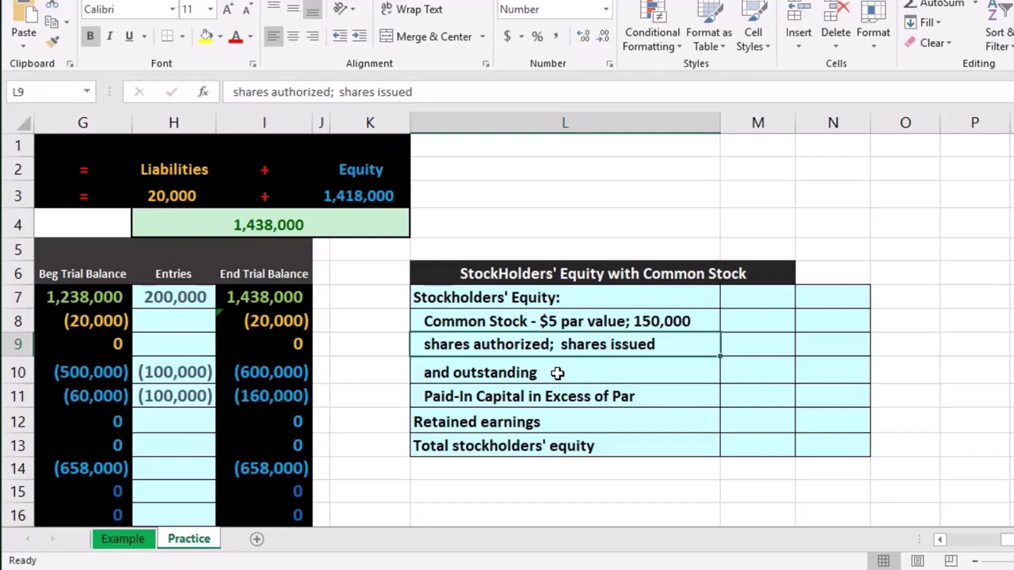
# - Switch to Calculator, divide 600,000 by 5 to find the number of shares issued, and minimize it
pyautogui.press('XF86Calculator')
pyautogui.moveTo(863, 115); pyautogui.dragTo(505, 225)
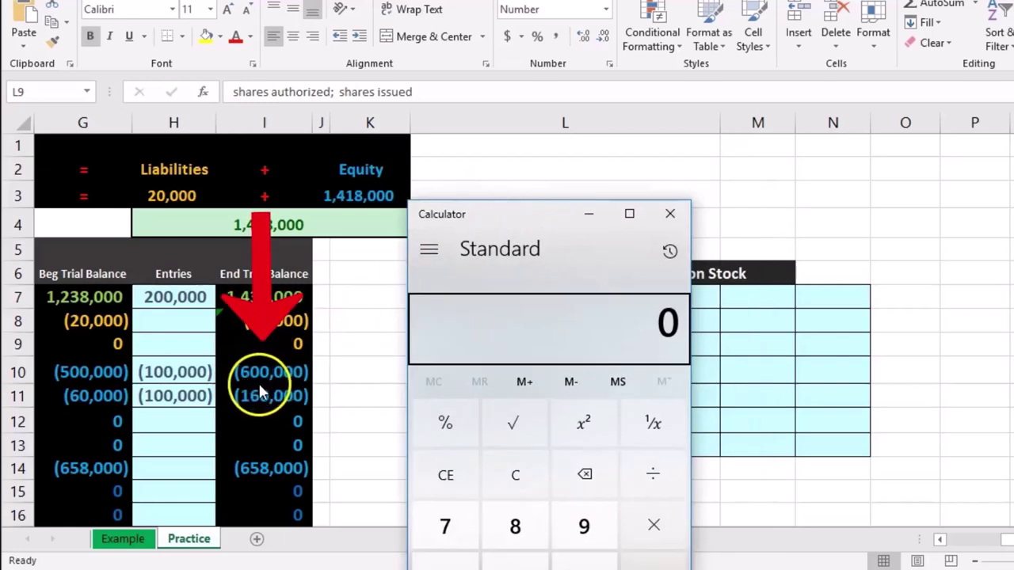
pyautogui.click(515, 474)
pyautogui.write('600,000')
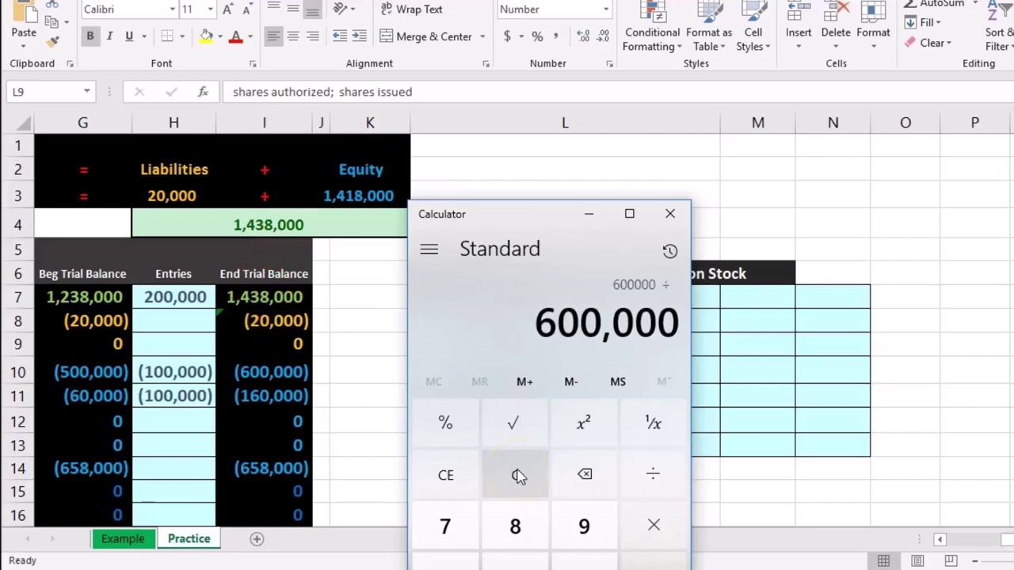
pyautogui.write('5')
pyautogui.press('Return')
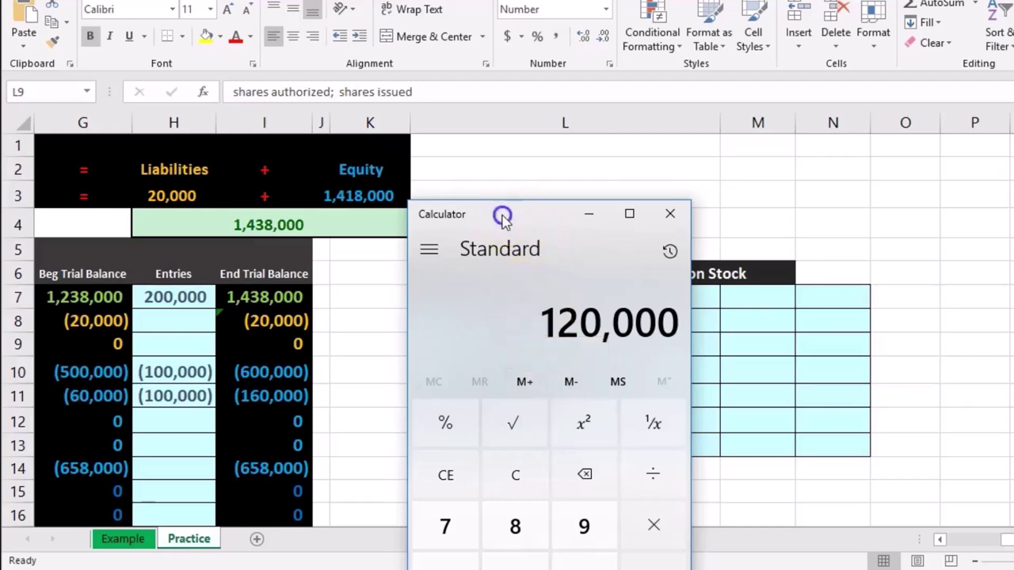
pyautogui.click(589, 213)
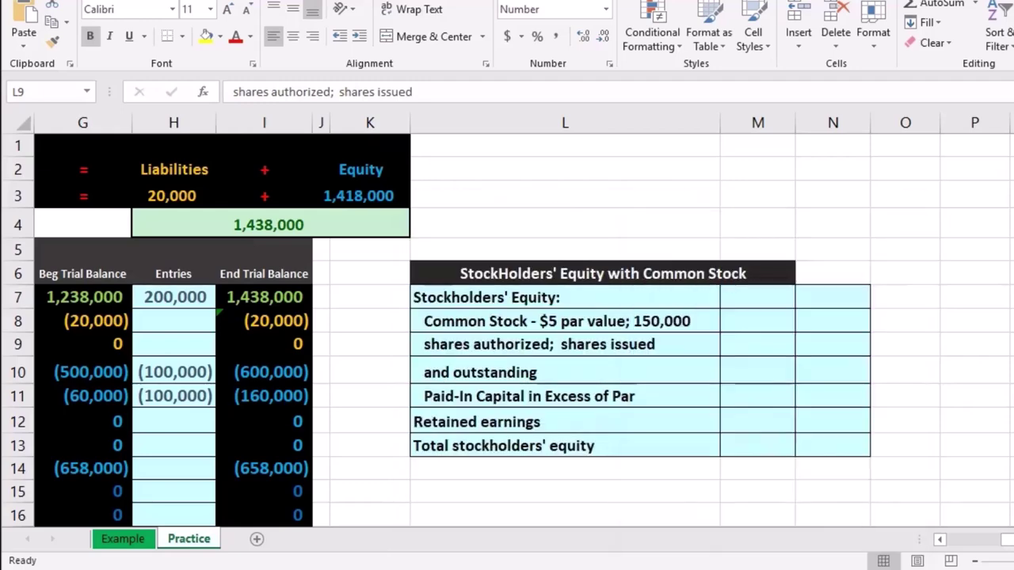
# - Insert 120,000 before "shares issued" in the description in cell L9
pyautogui.doubleClick(563, 344)
pyautogui.write('120000')
pyautogui.press('Left')
pyautogui.press('Left')
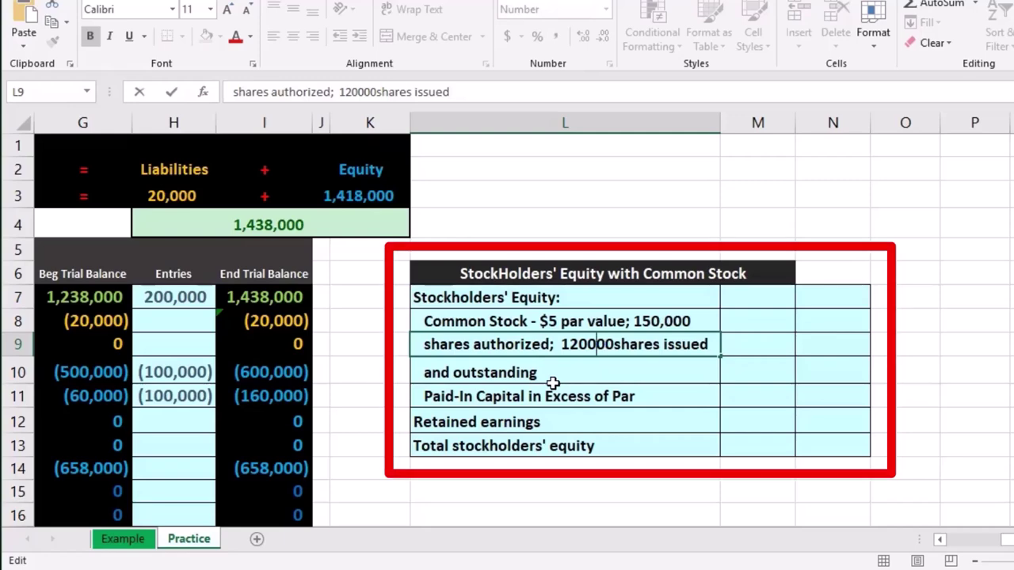
pyautogui.write(',')
pyautogui.press('Right')
pyautogui.press('Return')
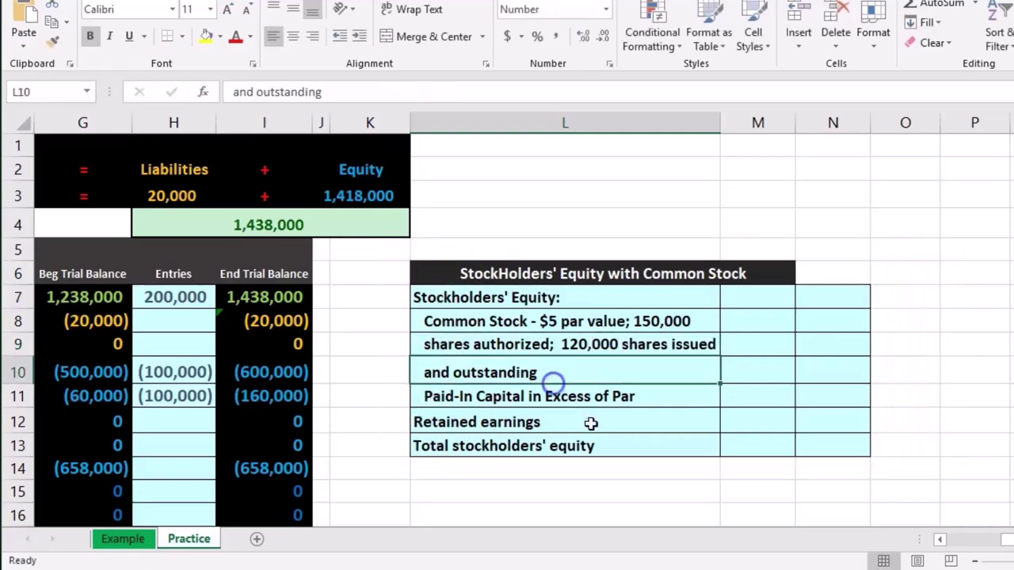
# - Enter the Common Stock amount in cell M10 of the StockHolders' Equity section as the negated ending balance, -I10
pyautogui.click(943, 542)
pyautogui.click(996, 371)
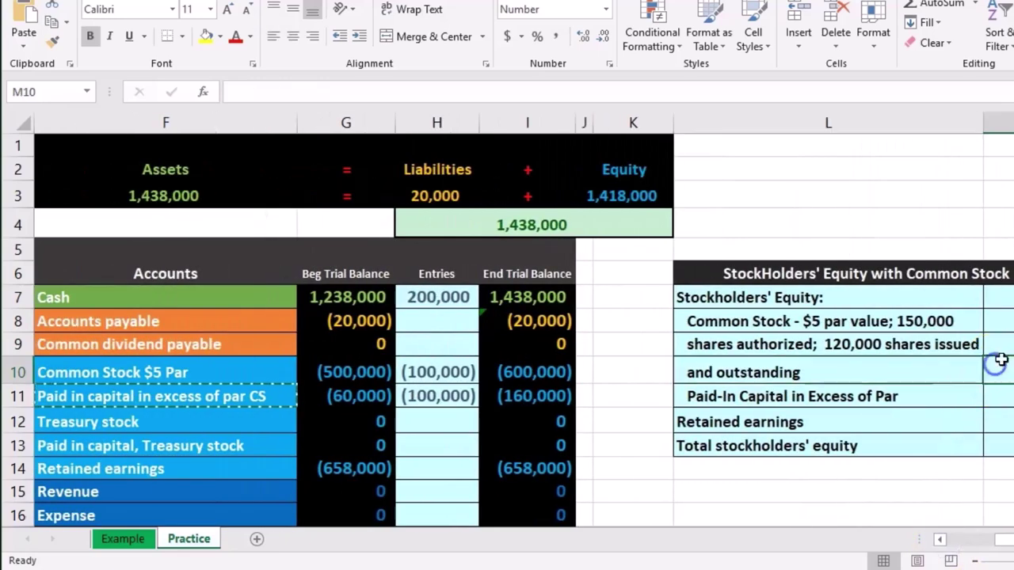
pyautogui.click(975, 561)
pyautogui.click(950, 480)
pyautogui.click(1004, 328)
pyautogui.press('Right')
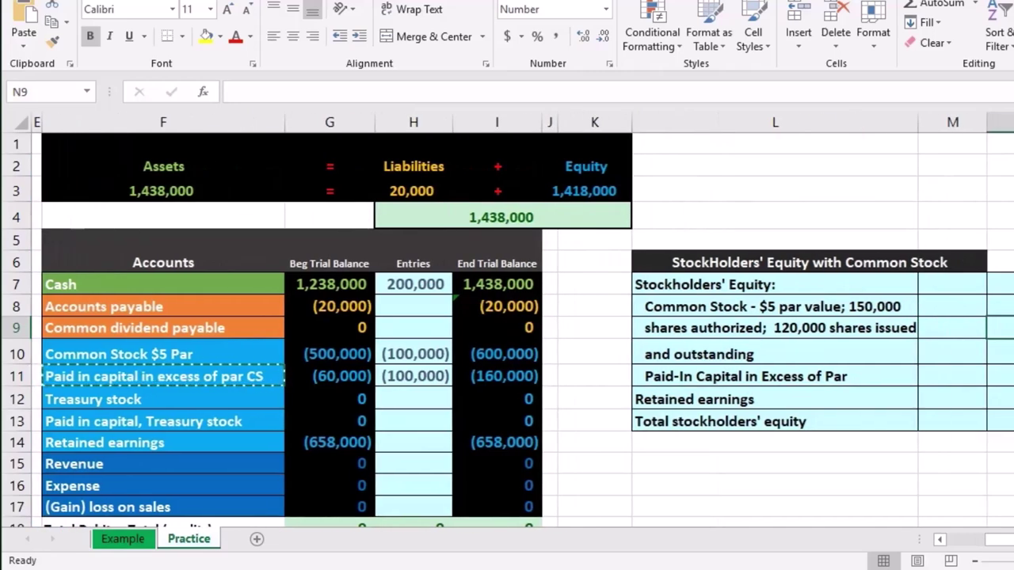
pyautogui.click(997, 355)
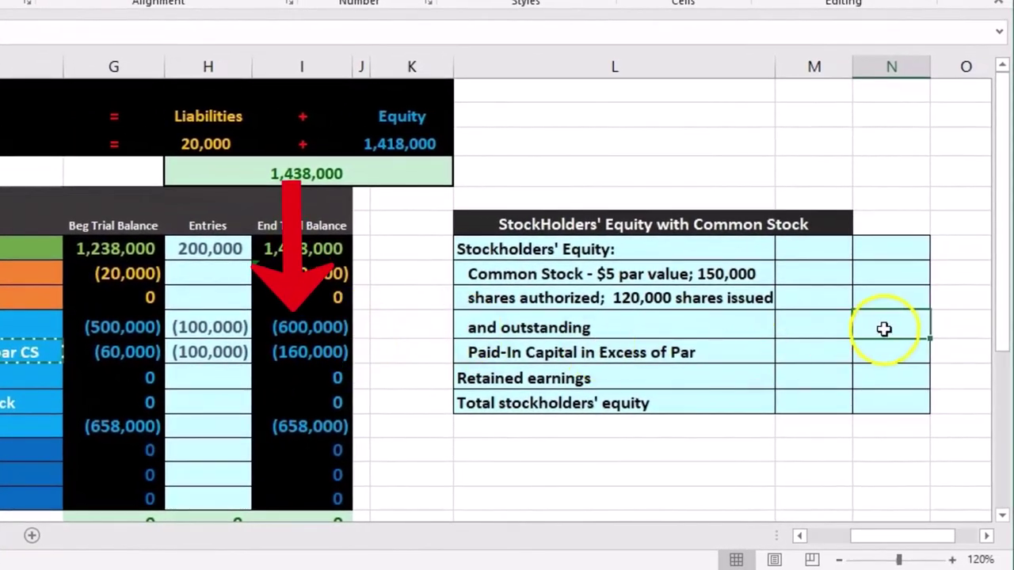
pyautogui.click(818, 318)
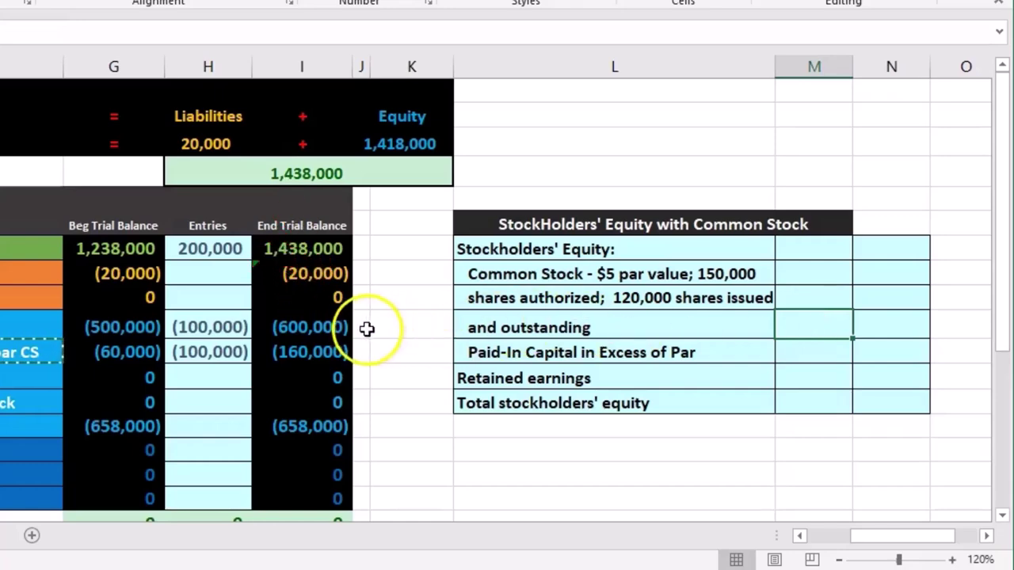
pyautogui.write('-')
pyautogui.click(331, 330)
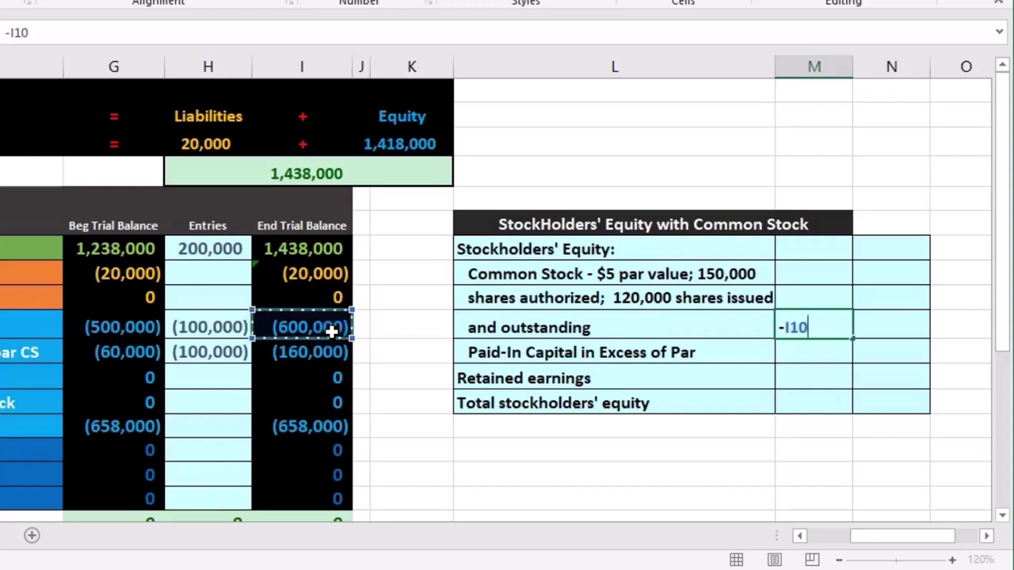
pyautogui.press('Return')
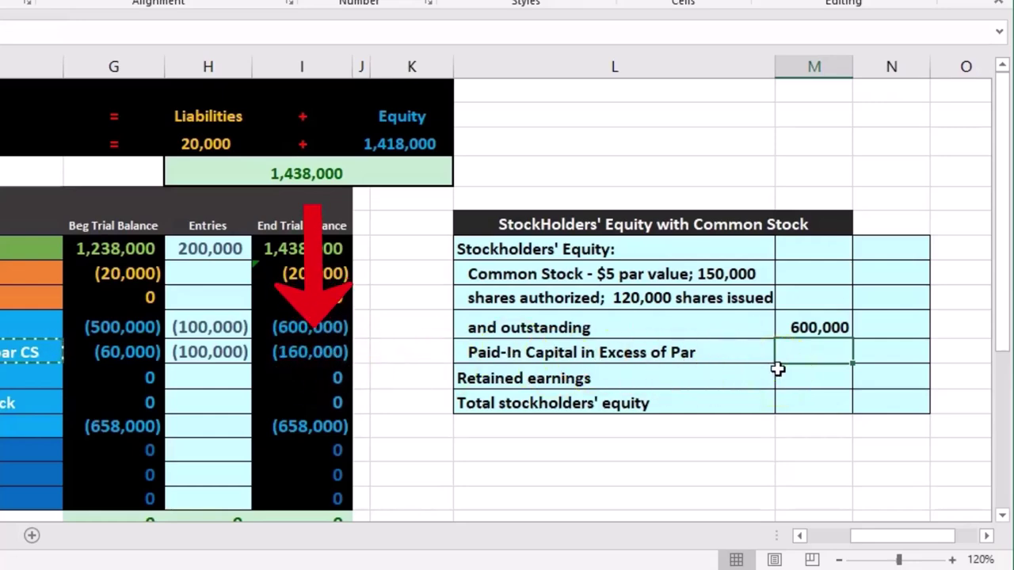
# - Enter the Paid-In Capital in Excess of Par amount in cell M11 as -I11
pyautogui.write('-')
pyautogui.click(324, 358)
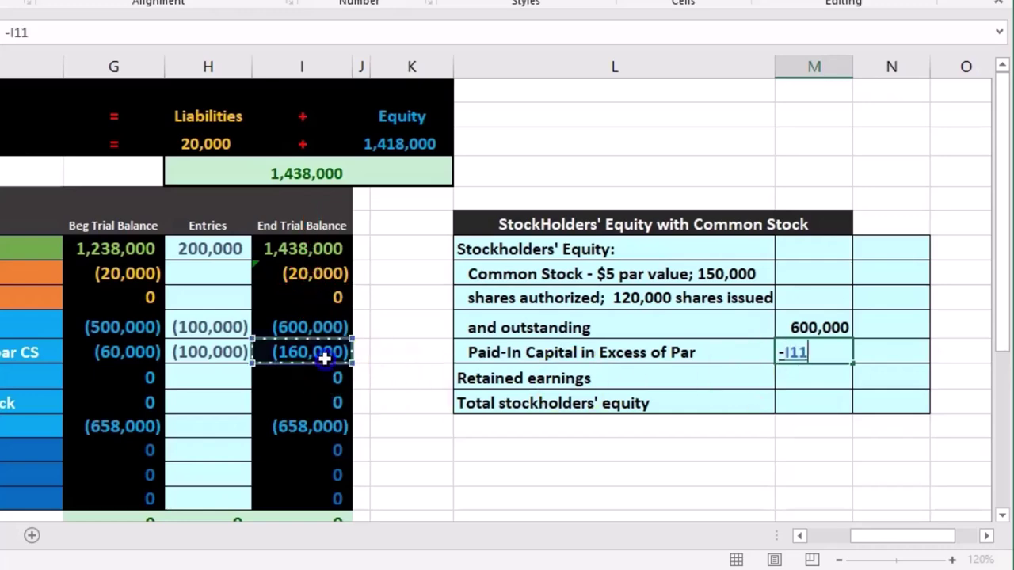
pyautogui.press('Return')
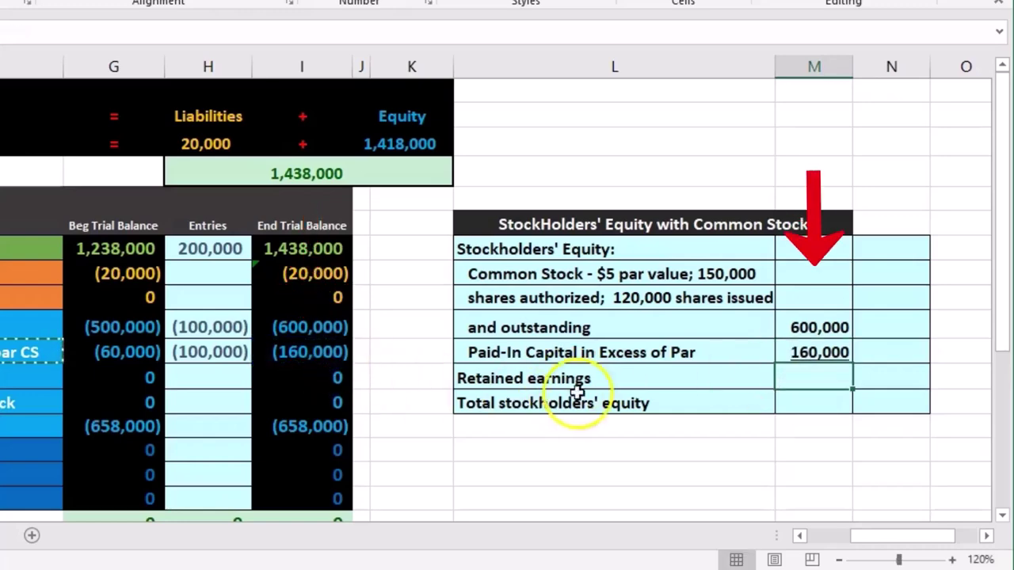
# - Subtotal the two stock amounts M10:M11 with SUM in cell N11, and enter Retained earnings in N12 as -I14
pyautogui.click(876, 358)
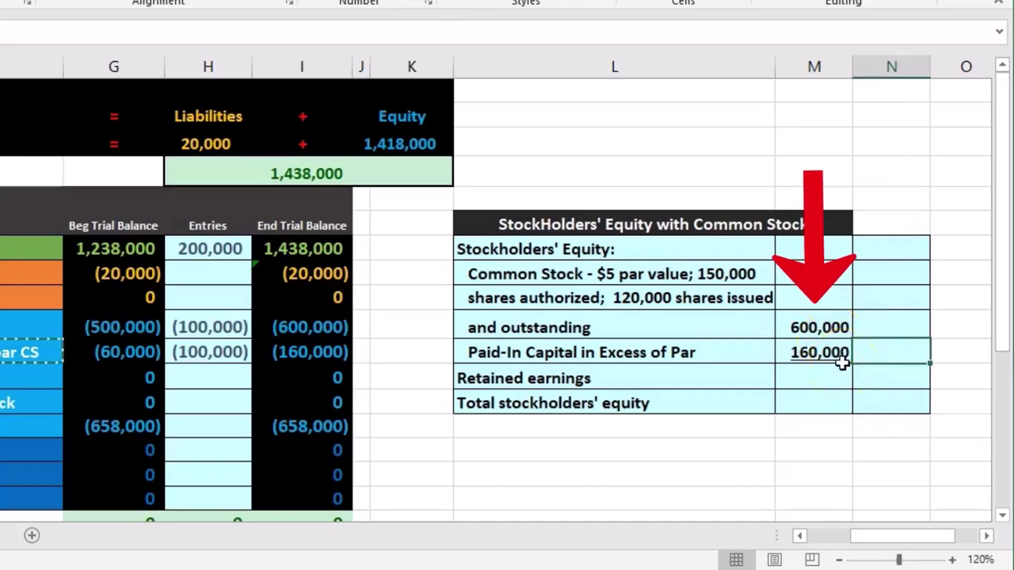
pyautogui.write('=sum')
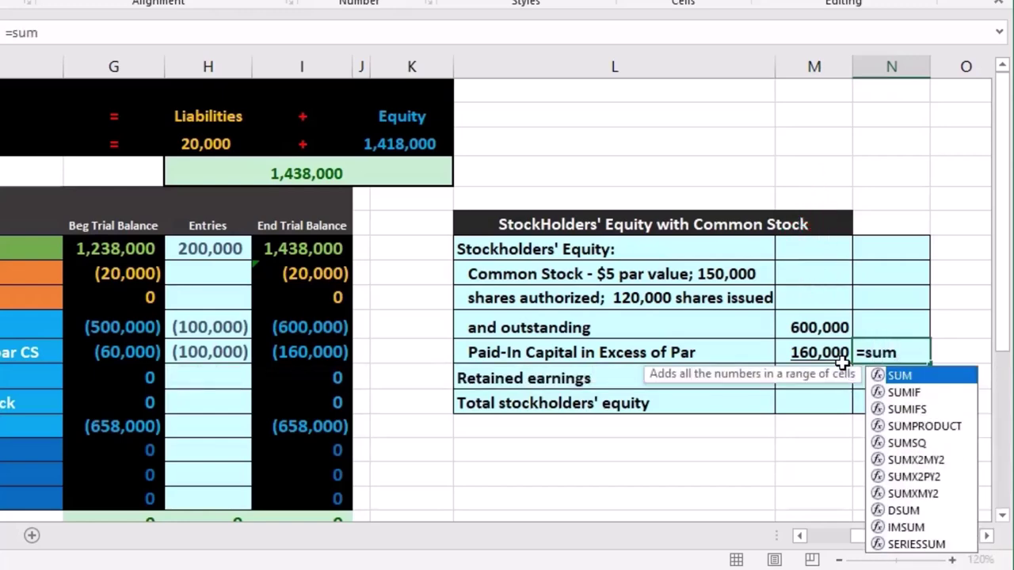
pyautogui.doubleClick(891, 376)
pyautogui.moveTo(832, 331); pyautogui.dragTo(832, 345)
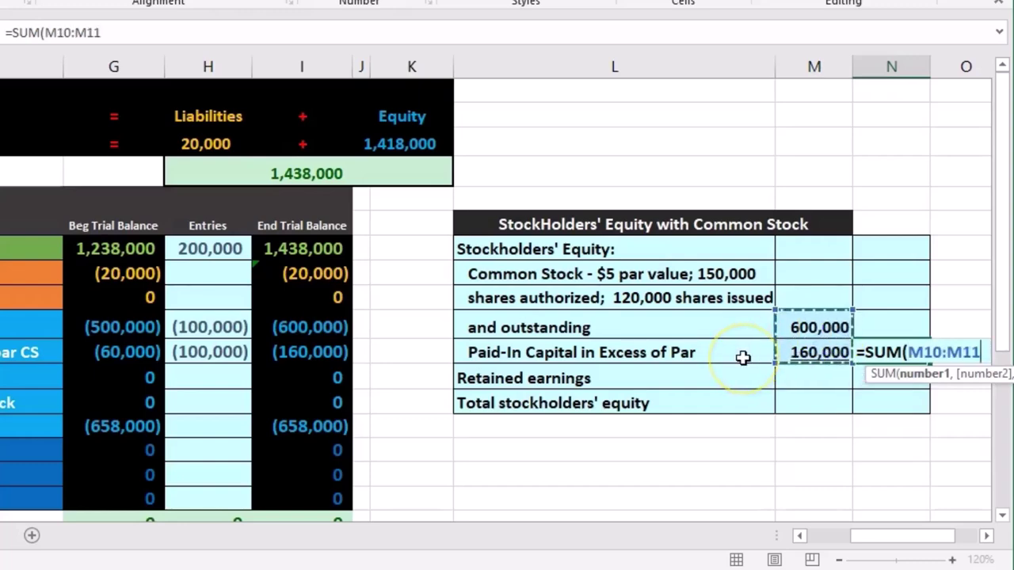
pyautogui.press('Return')
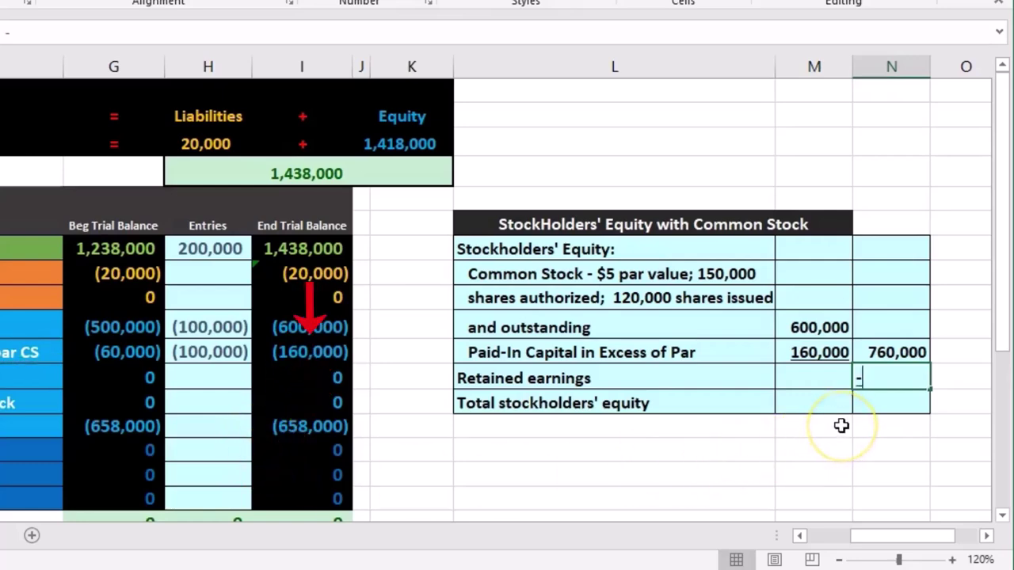
pyautogui.click(309, 427)
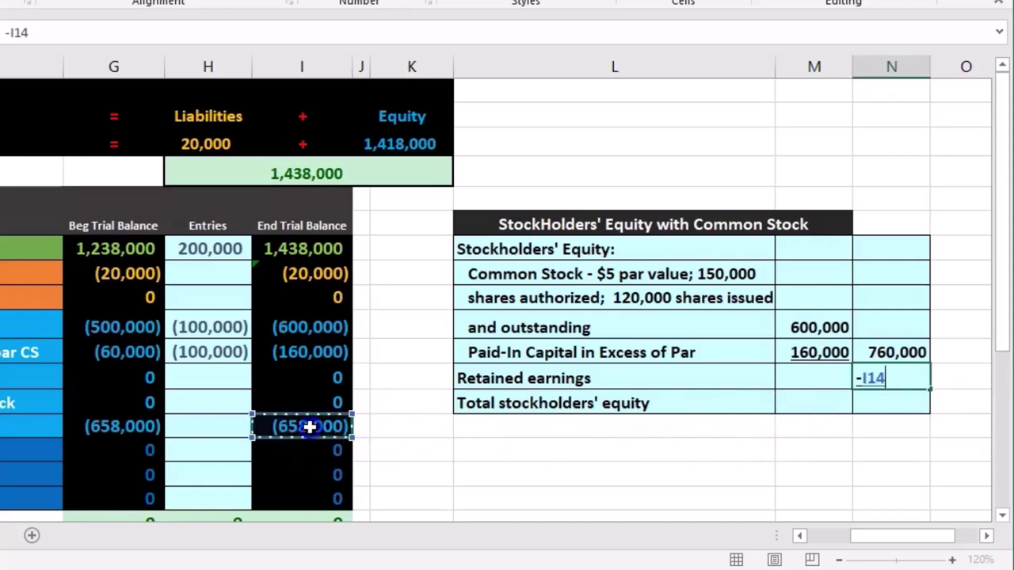
pyautogui.press('Return')
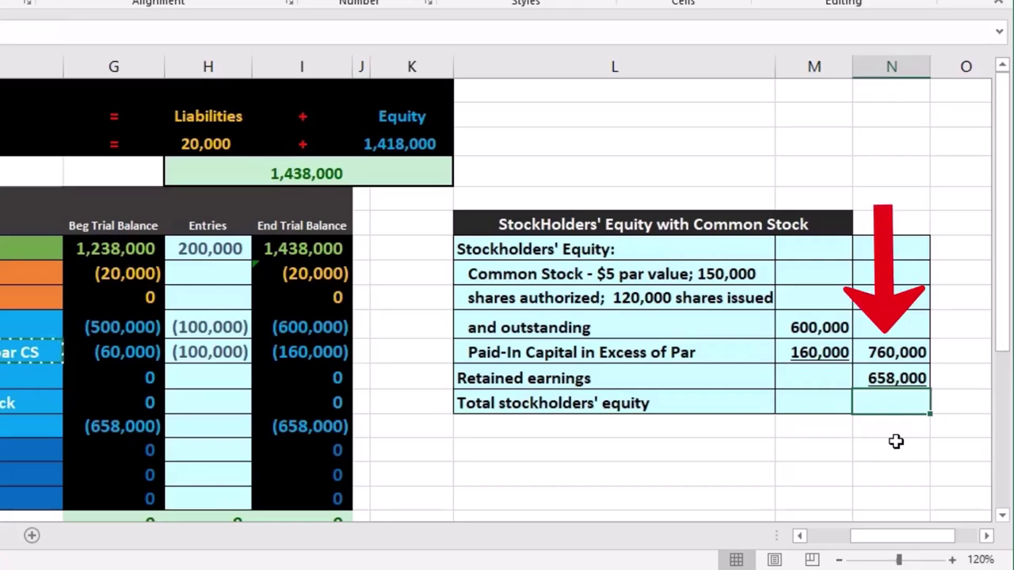
# - Calculate Total stockholders' equity in cell N13 as the SUM of N11:N12 and auto-fit column N to show it
pyautogui.write('=sum')
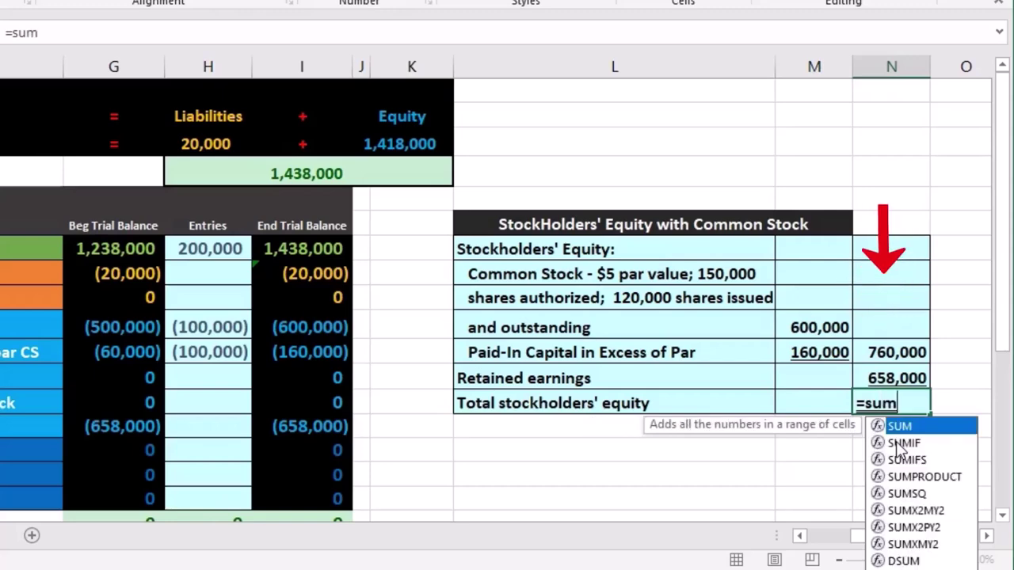
pyautogui.doubleClick(898, 426)
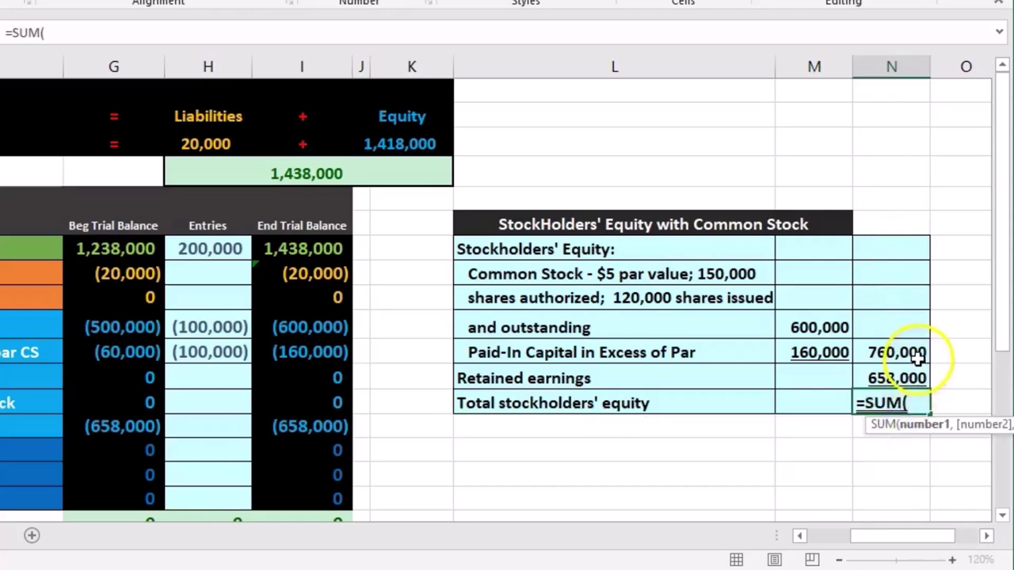
pyautogui.moveTo(905, 357); pyautogui.dragTo(906, 375)
pyautogui.press('Return')
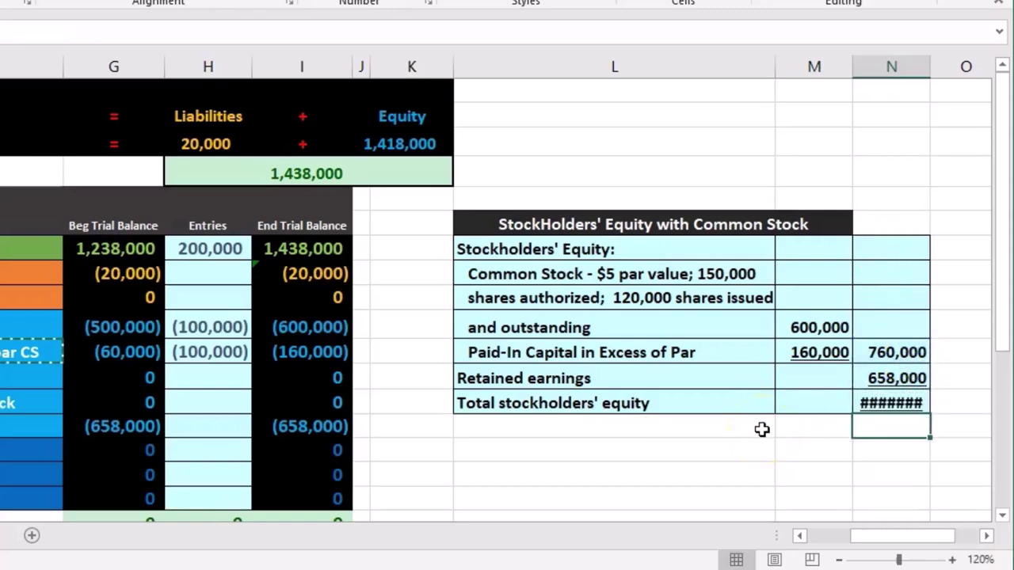
pyautogui.doubleClick(930, 66)
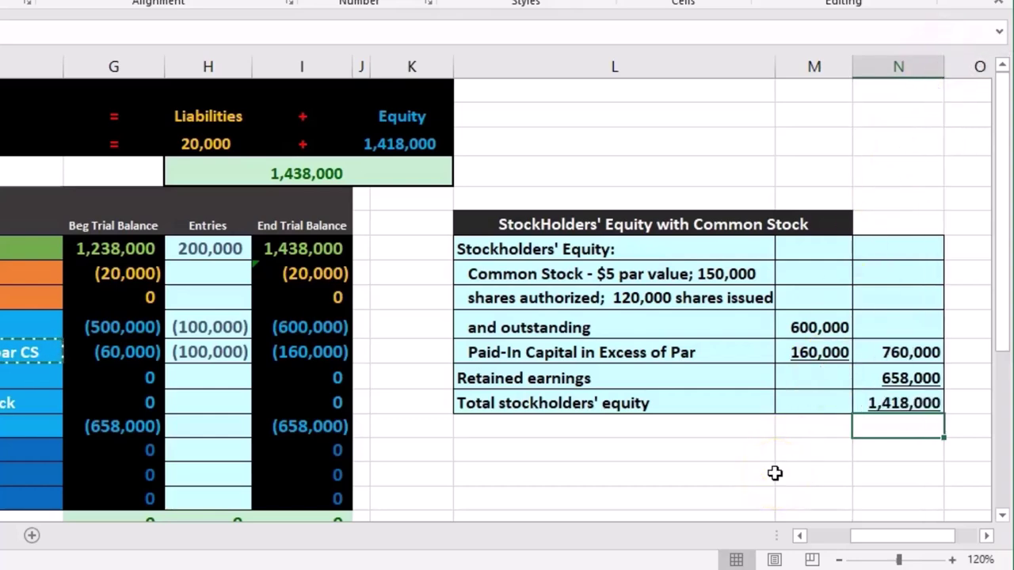
# - Compare the sum of ending assets and liabilities I7:I9 with Total stockholders' equity, and examine the stock amounts against Retained earnings
pyautogui.moveTo(305, 250); pyautogui.dragTo(306, 290)
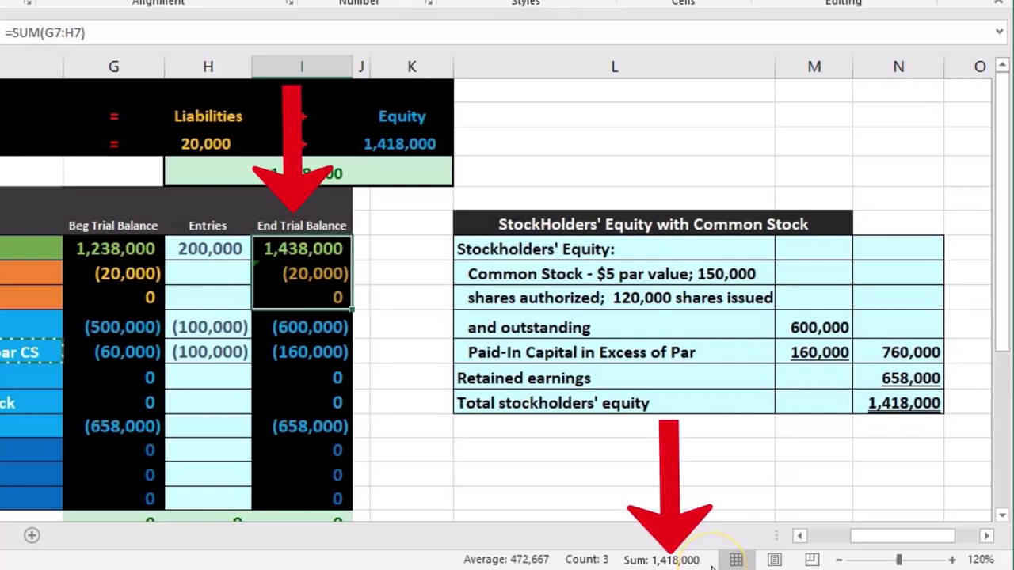
pyautogui.click(901, 405)
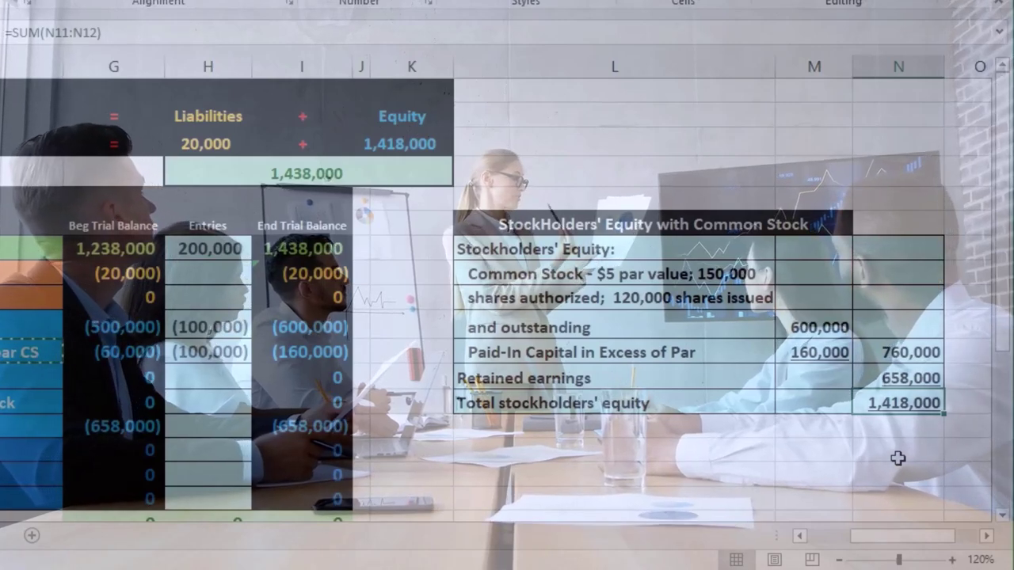
pyautogui.click(871, 461)
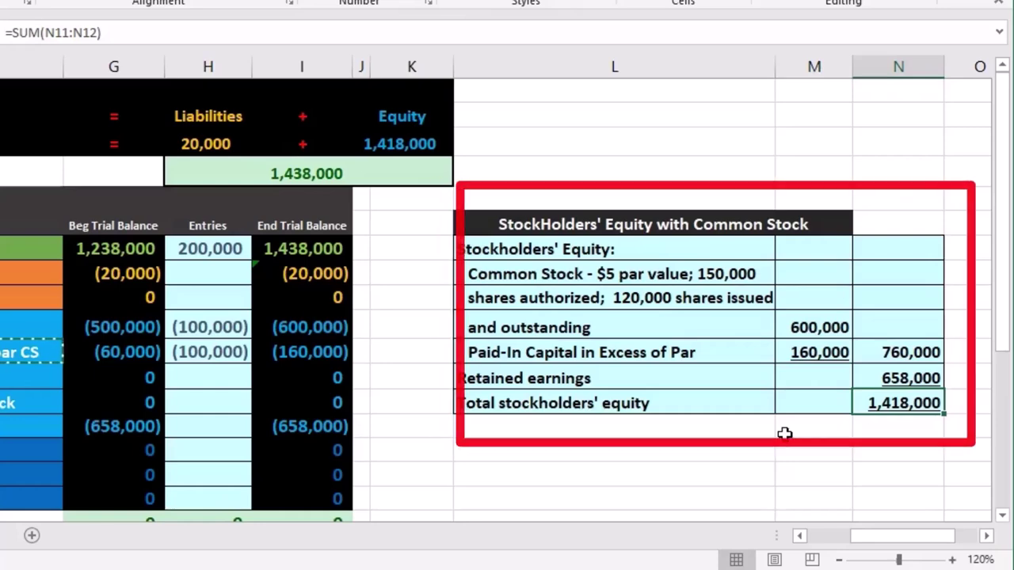
pyautogui.moveTo(818, 327); pyautogui.dragTo(816, 349)
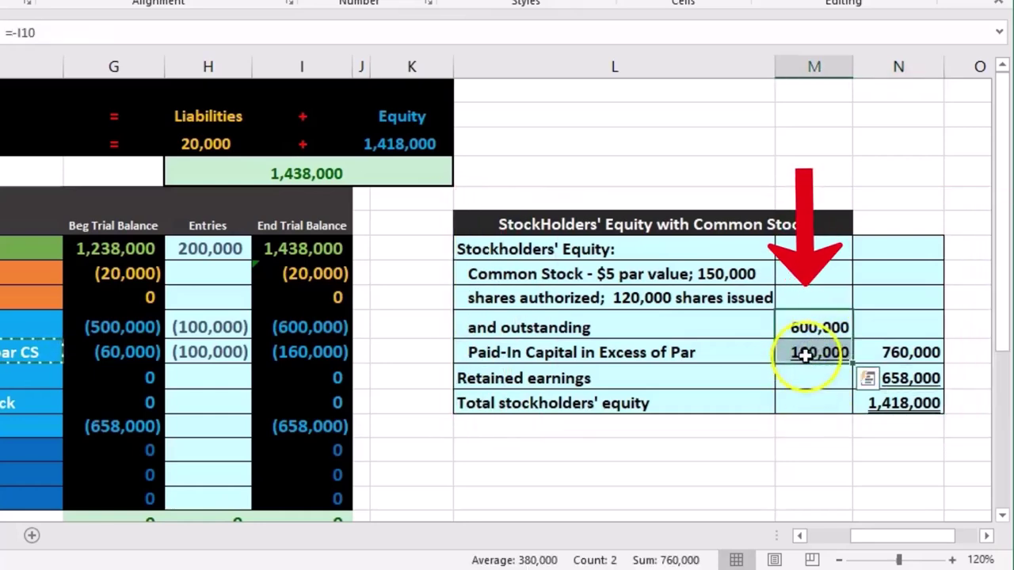
pyautogui.click(920, 383)
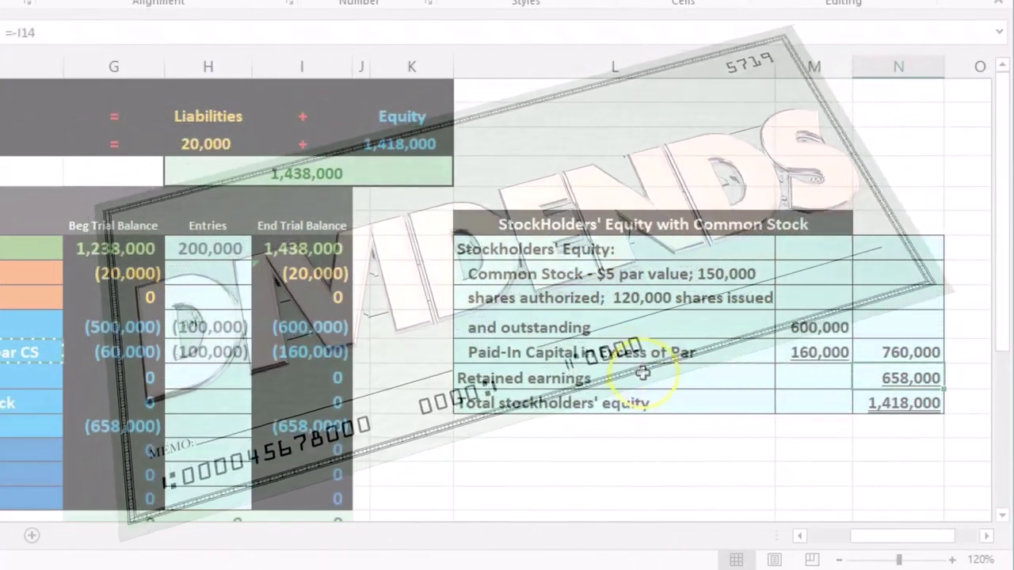
pyautogui.moveTo(640, 378); pyautogui.dragTo(874, 378)
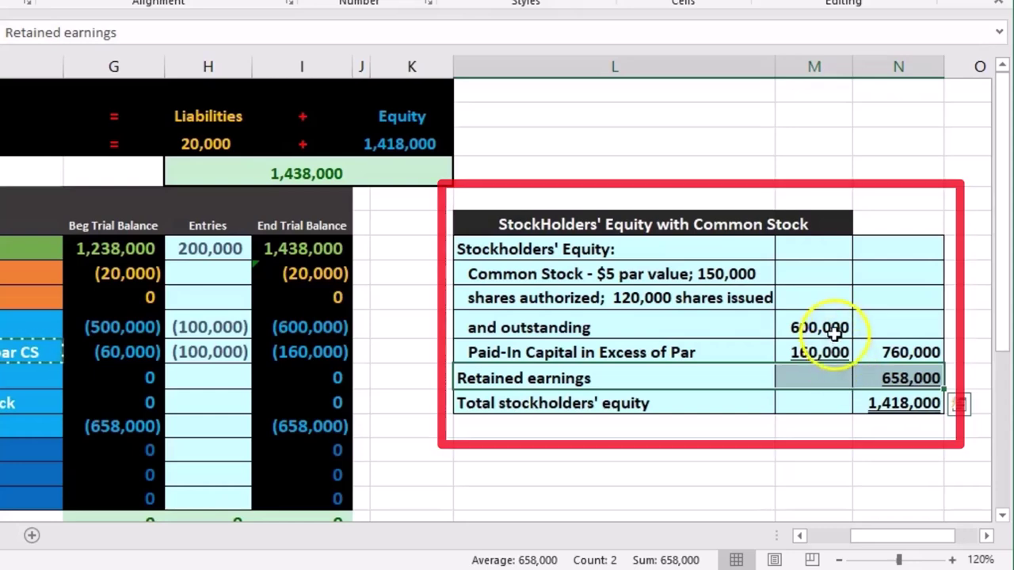
pyautogui.moveTo(832, 327); pyautogui.dragTo(827, 353)
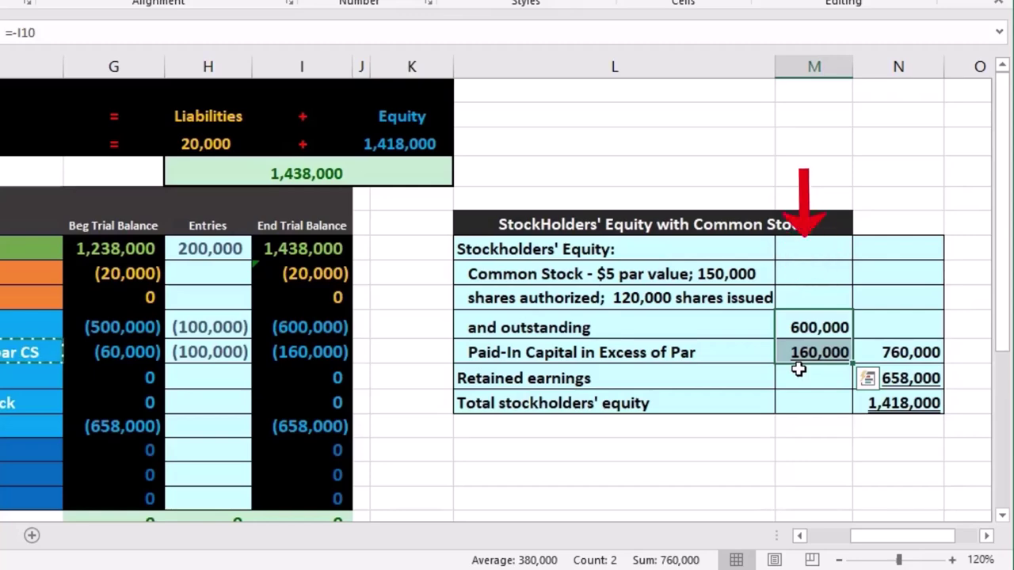
pyautogui.click(905, 378)
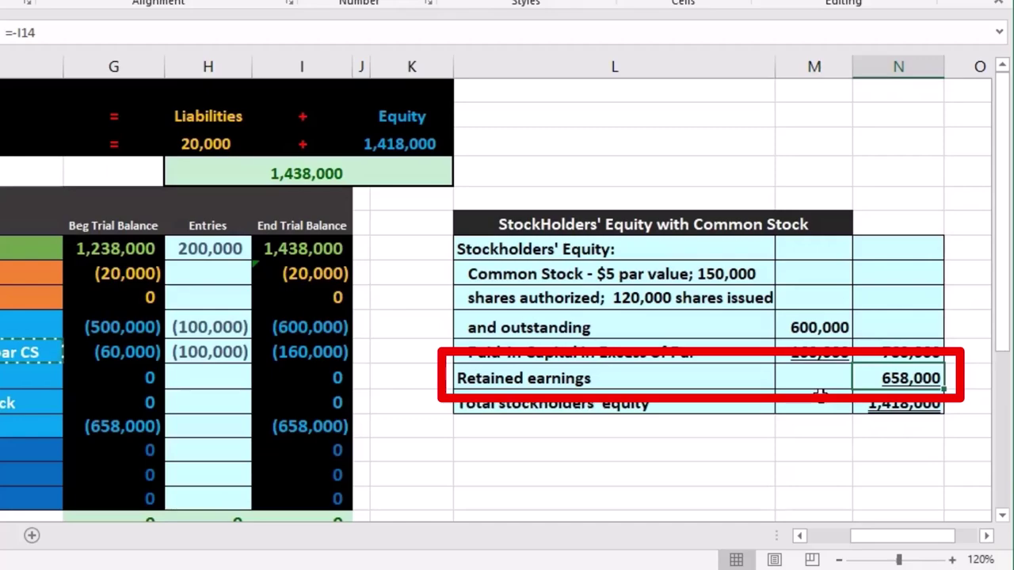
pyautogui.moveTo(816, 327); pyautogui.dragTo(808, 348)
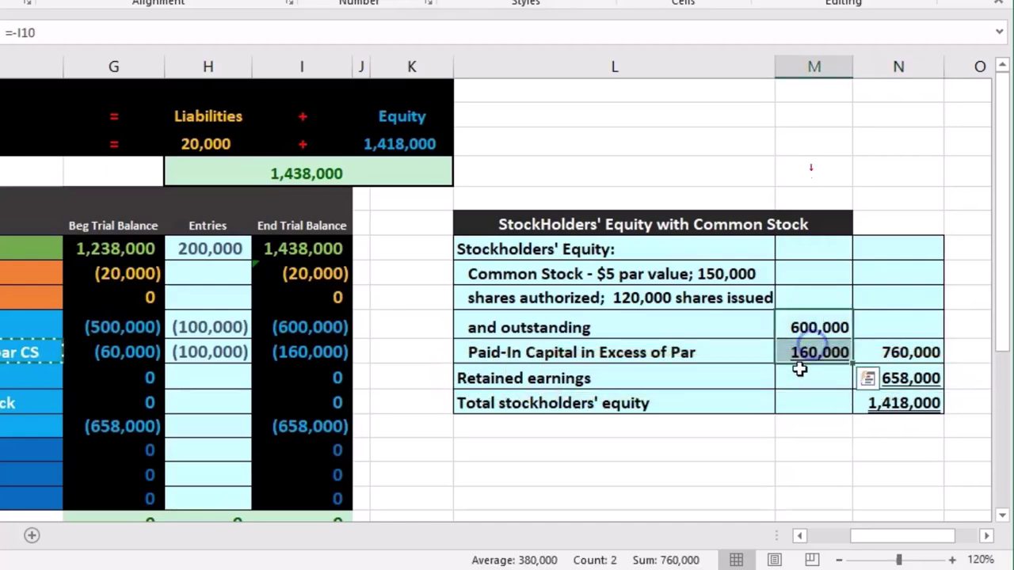